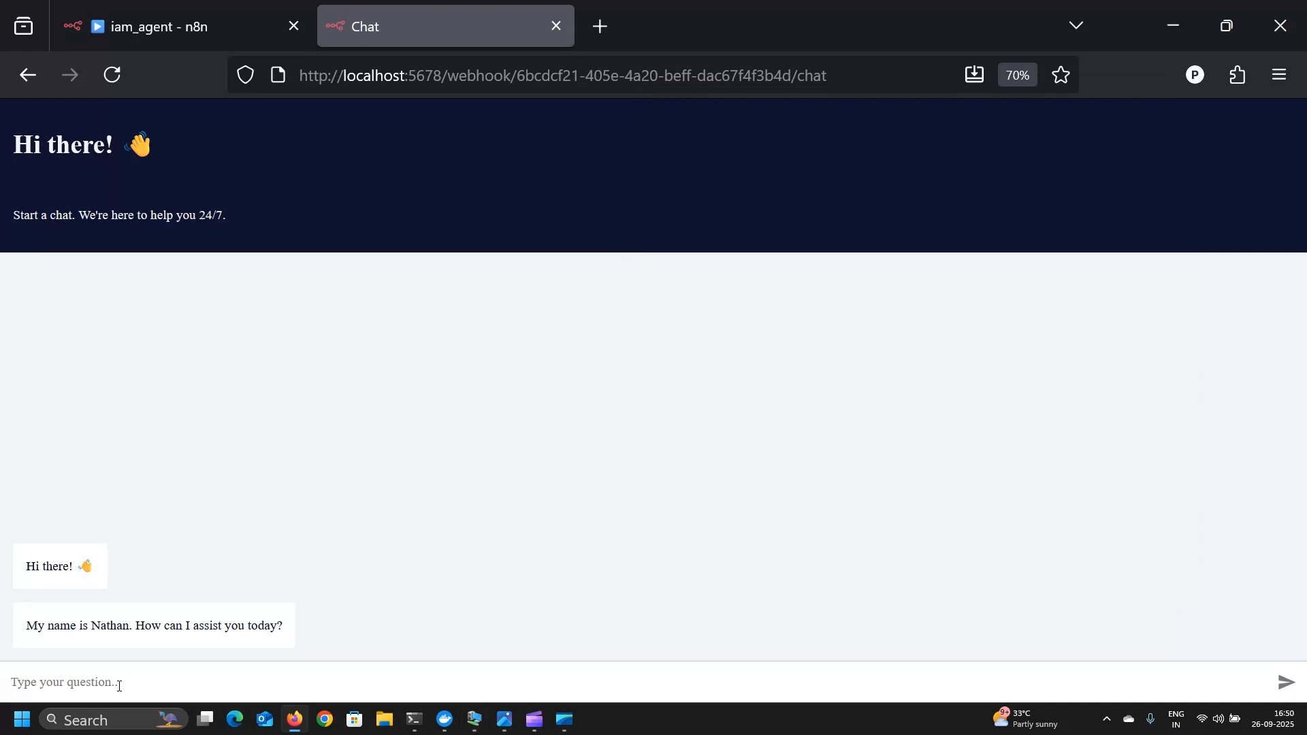
- Ask the IAM agent to look up a user by first name, then glance at the VM's directory console
type("lookup")
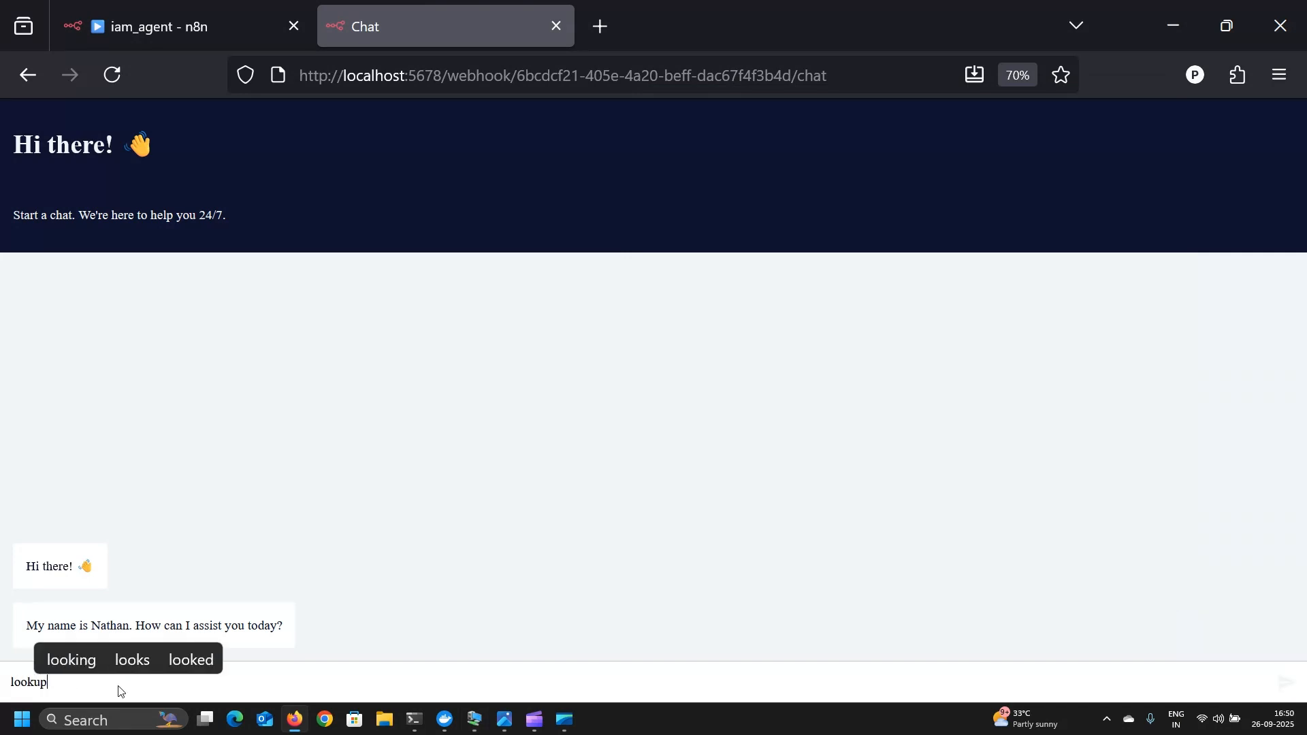
type(" tim")
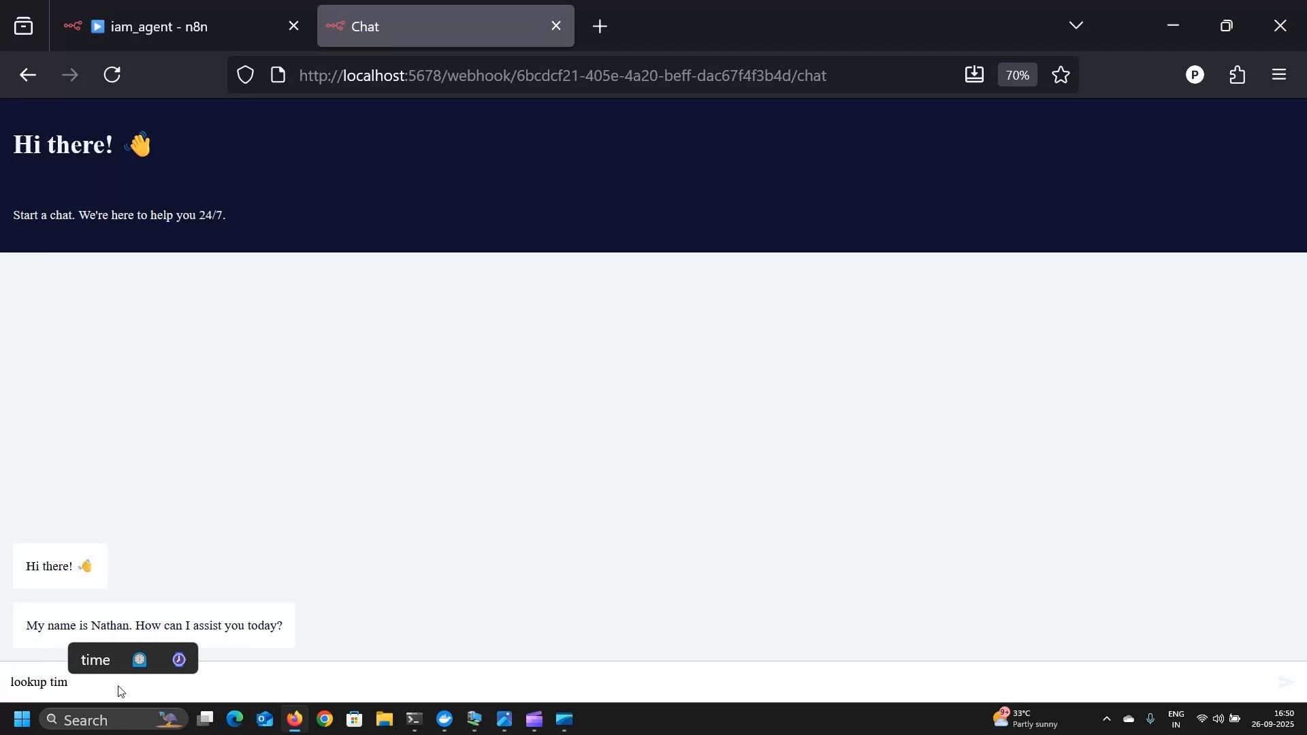
key("Return")
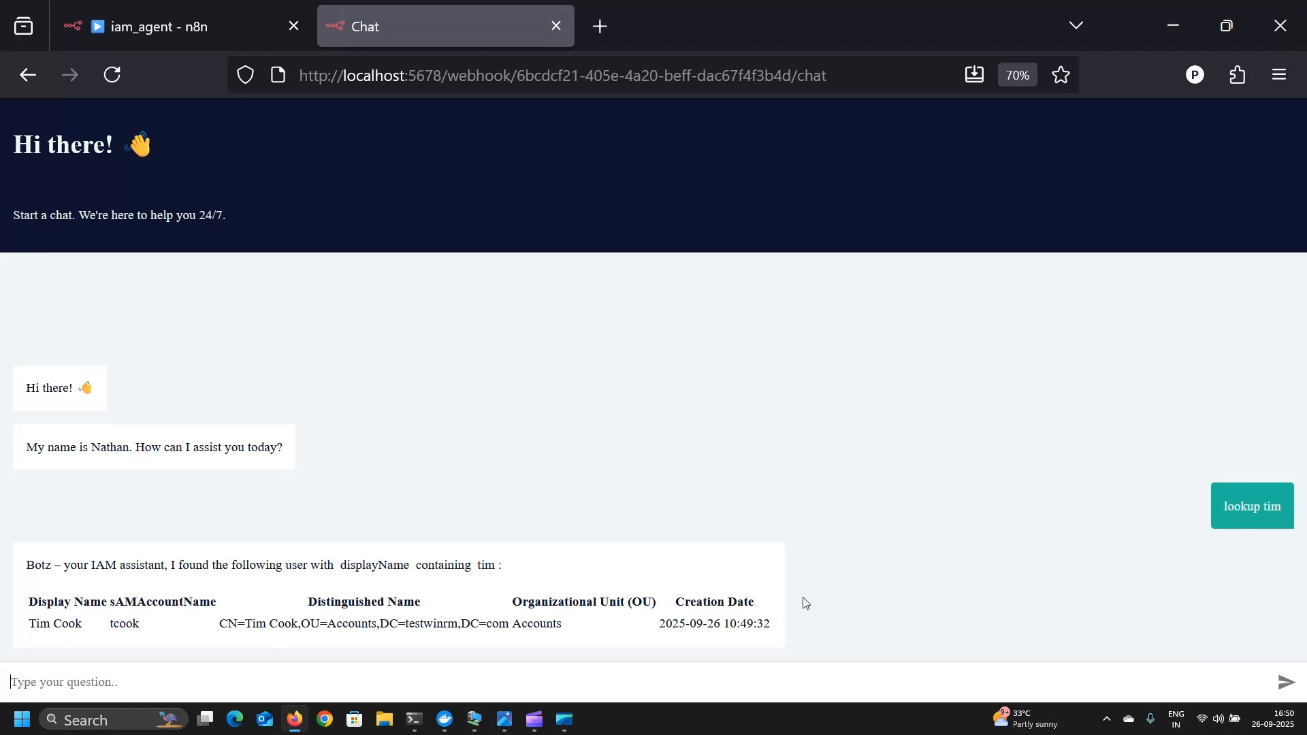
left_click(474, 719)
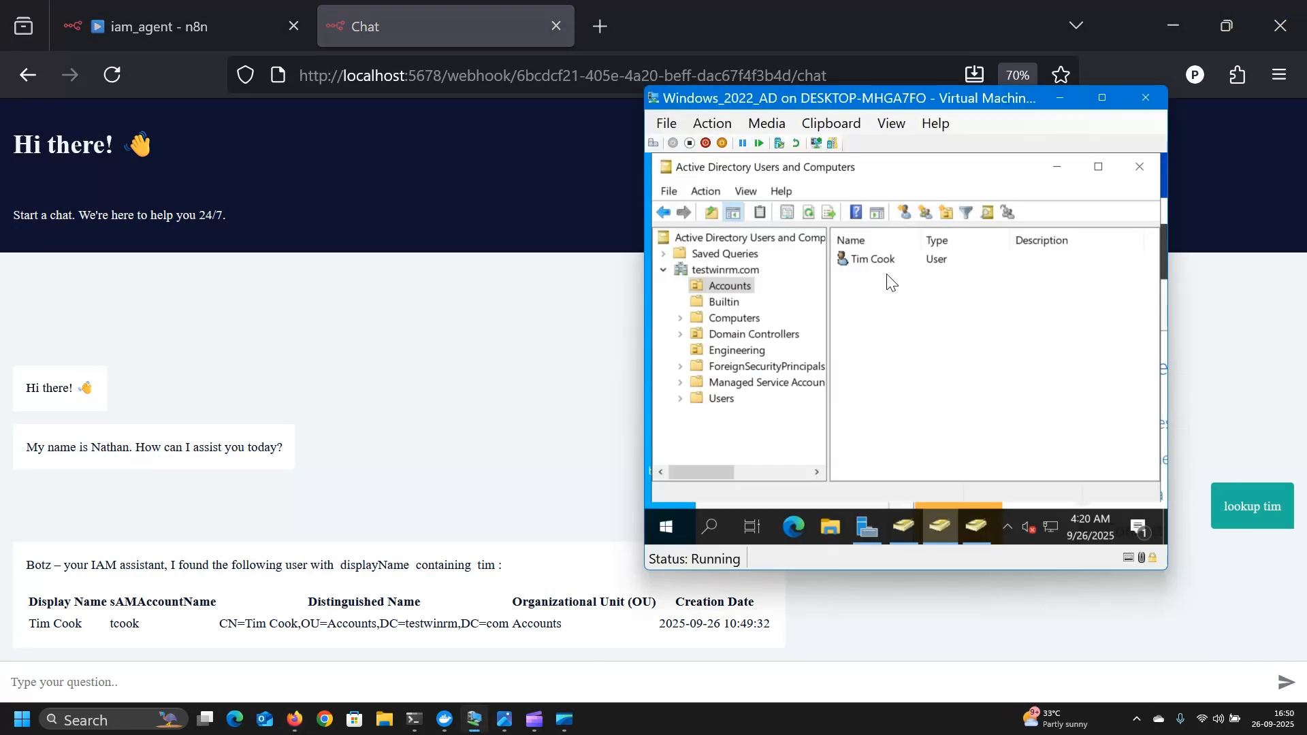
left_click(479, 680)
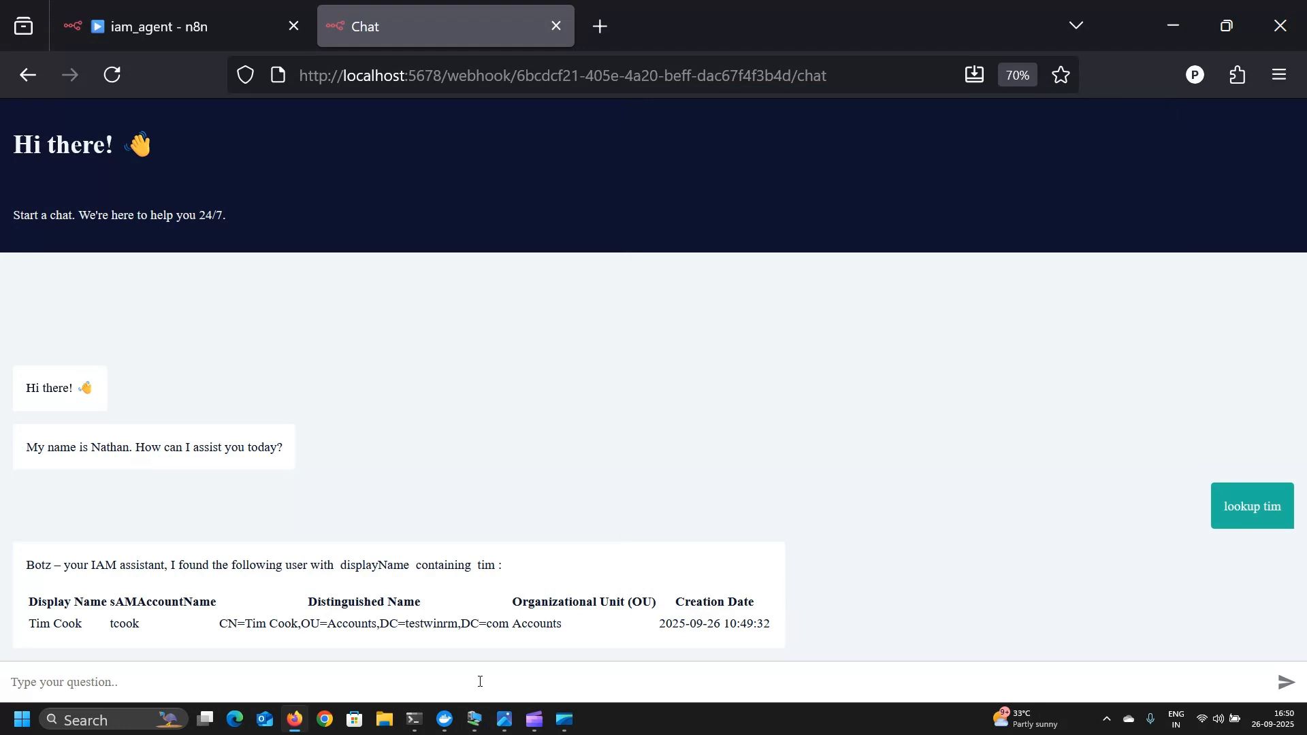
- Tell the agent to delete the found user without confirmation, then bring up the directory console
type("delete")
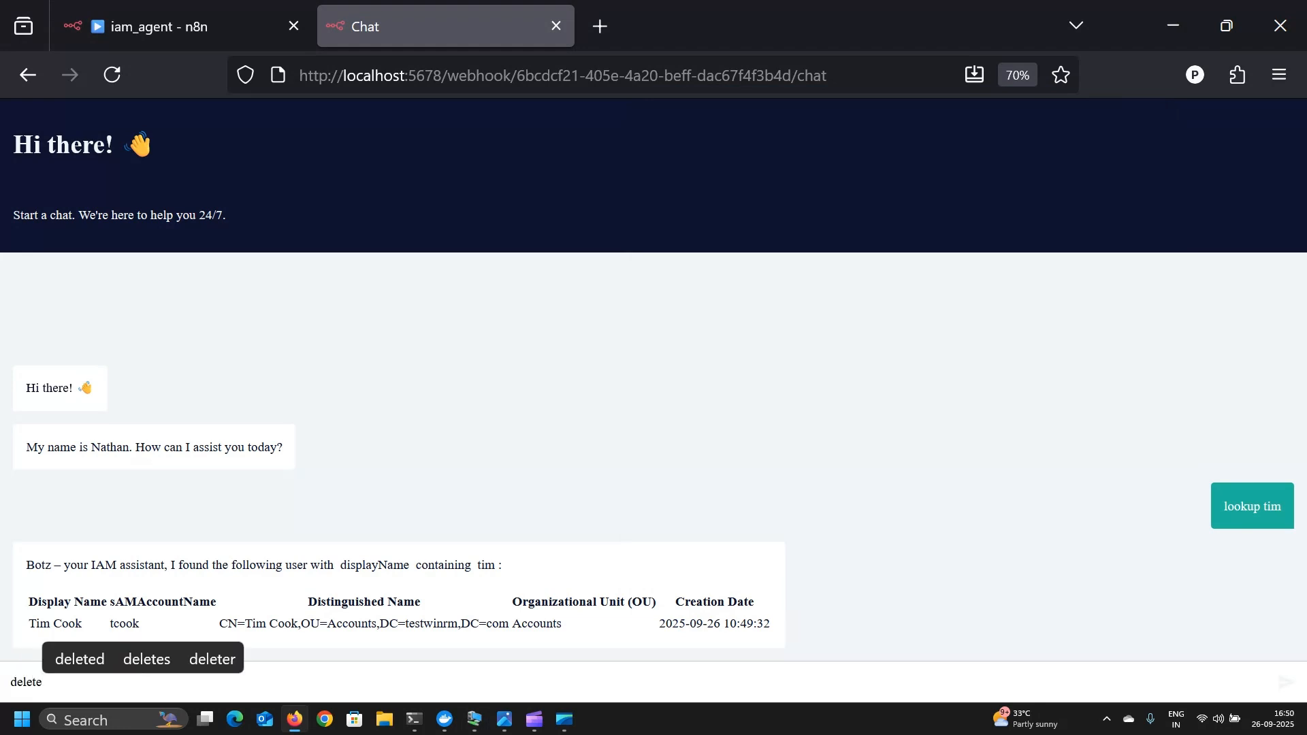
type(" the u")
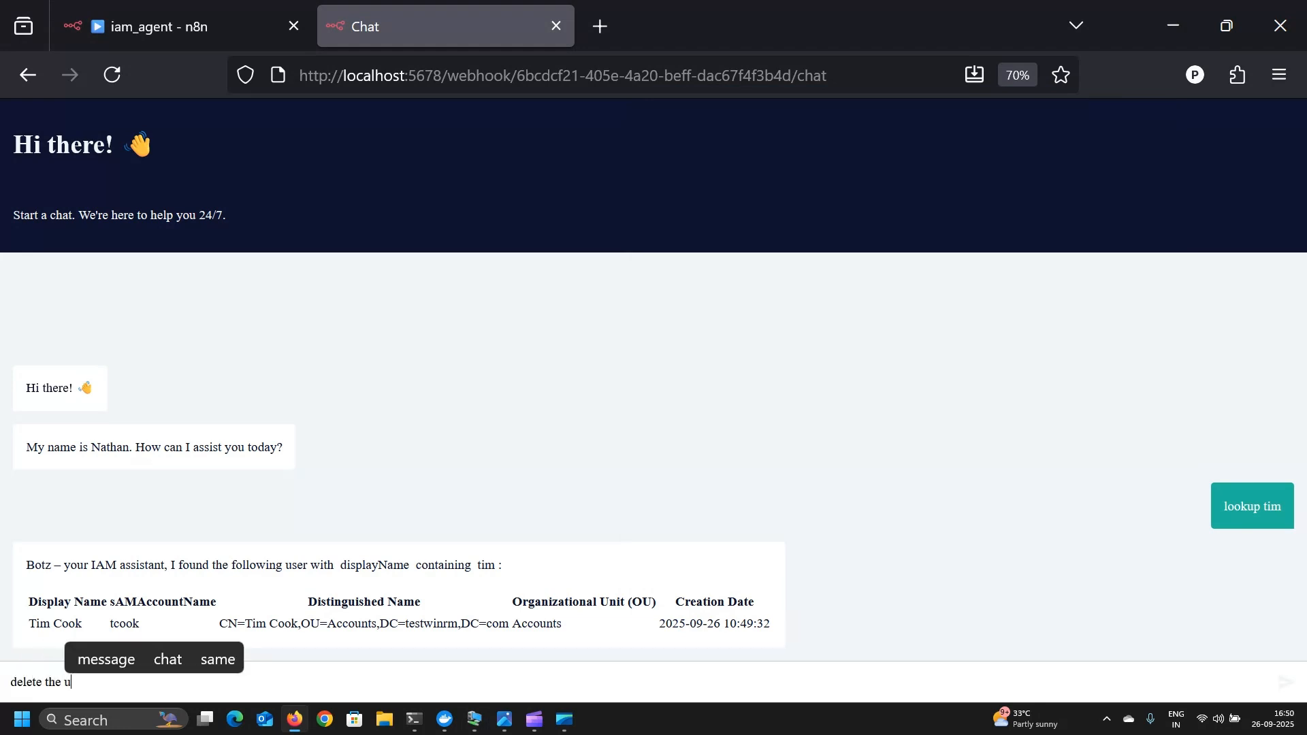
type("ser tcoo")
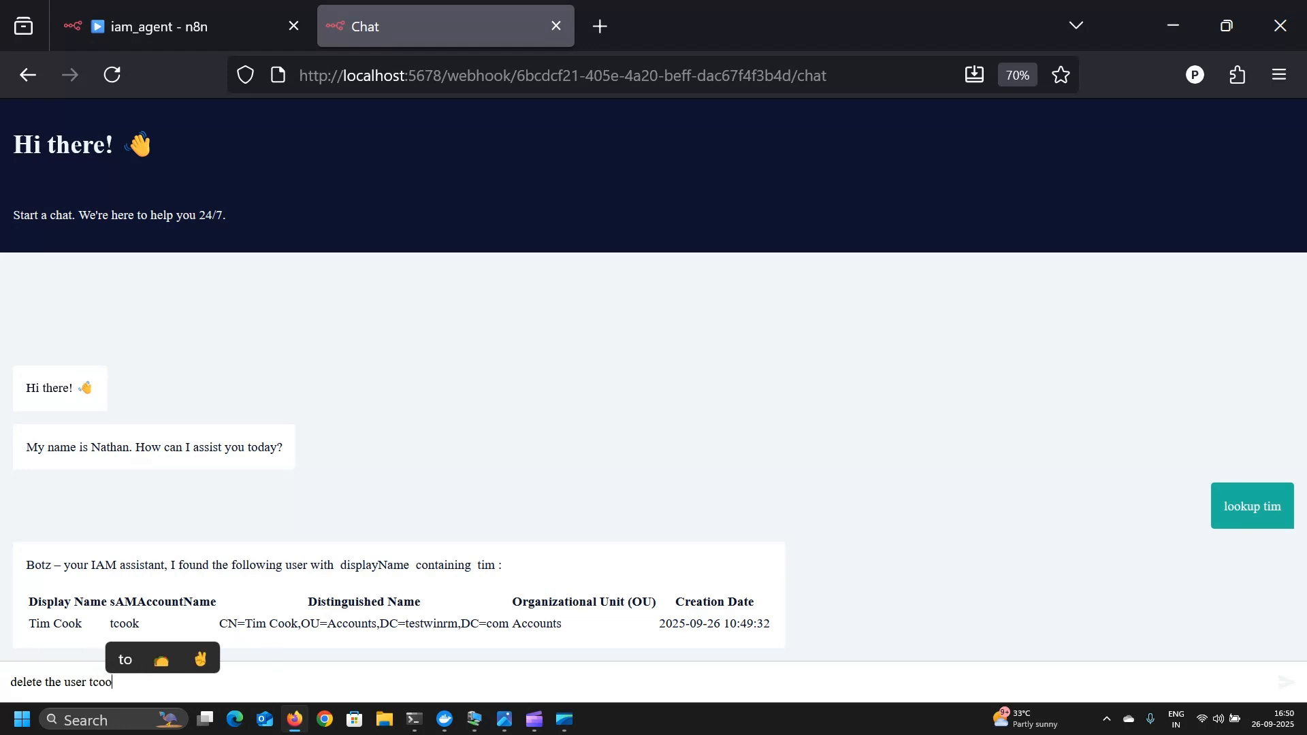
type("k and")
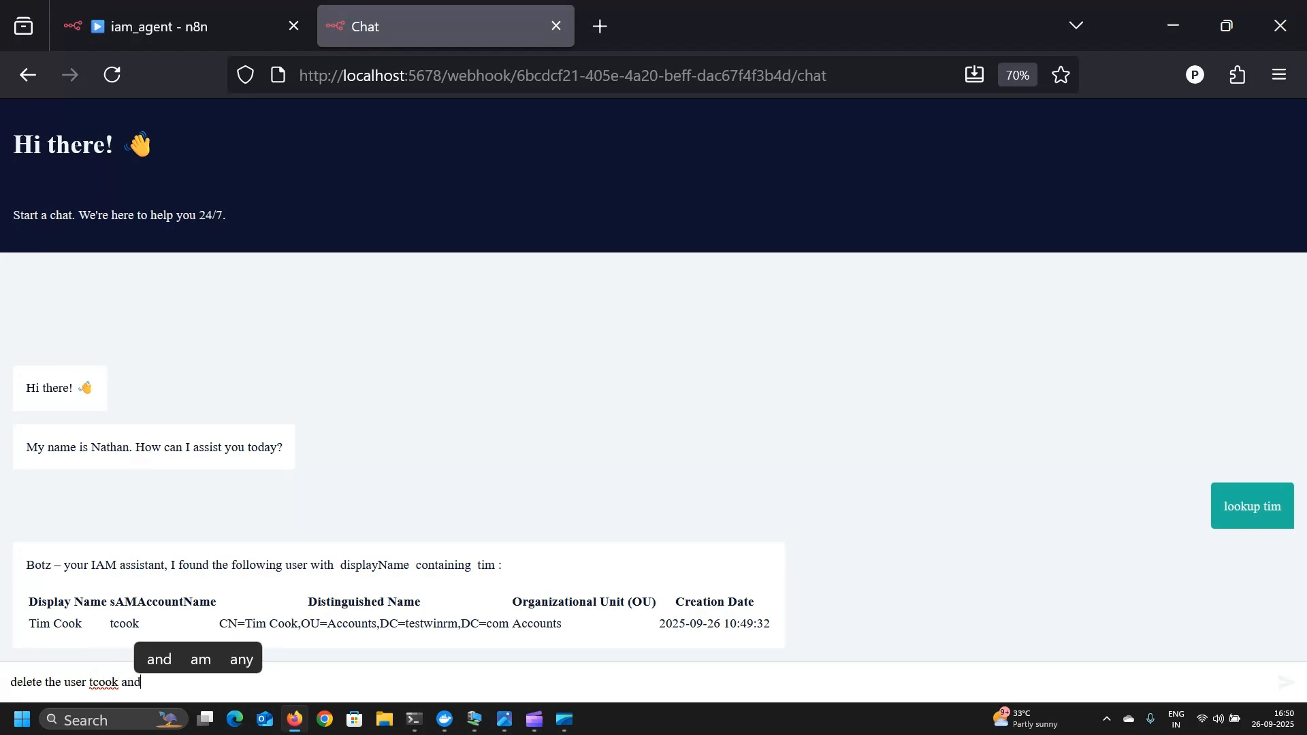
type(" dont ask confirmation")
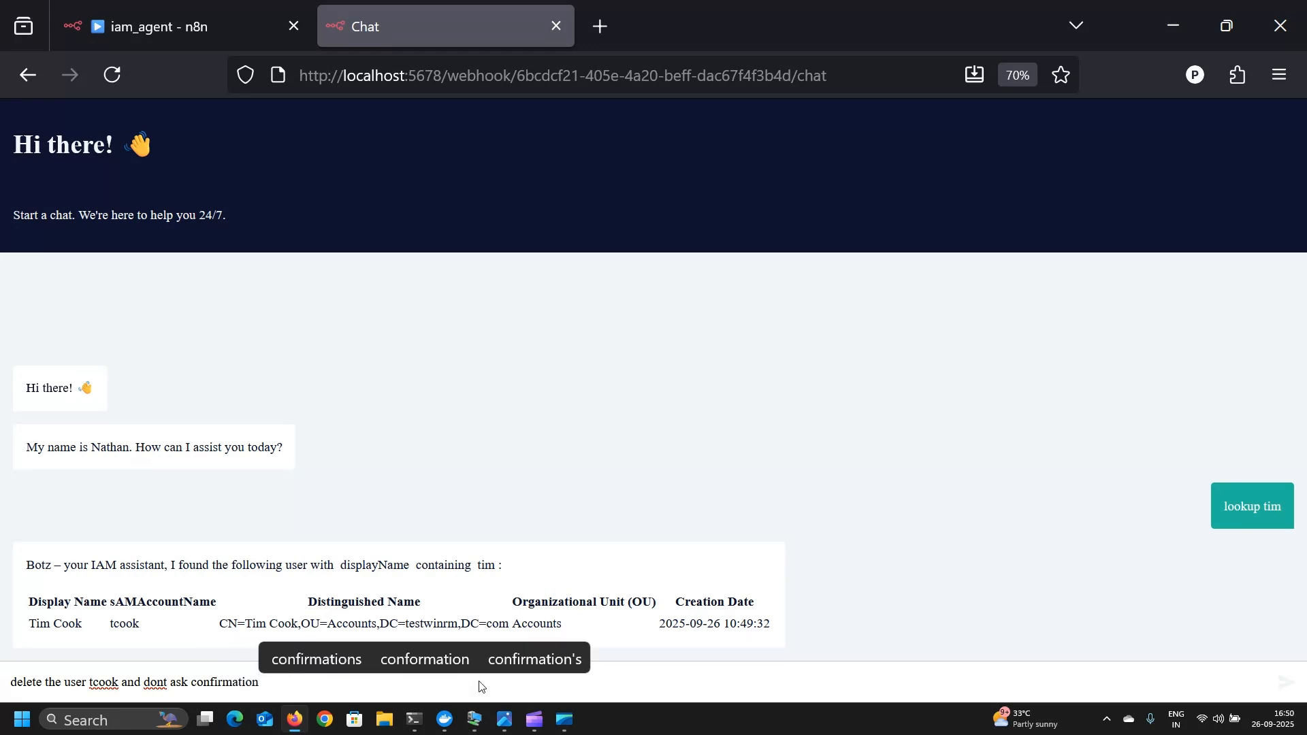
key("Return")
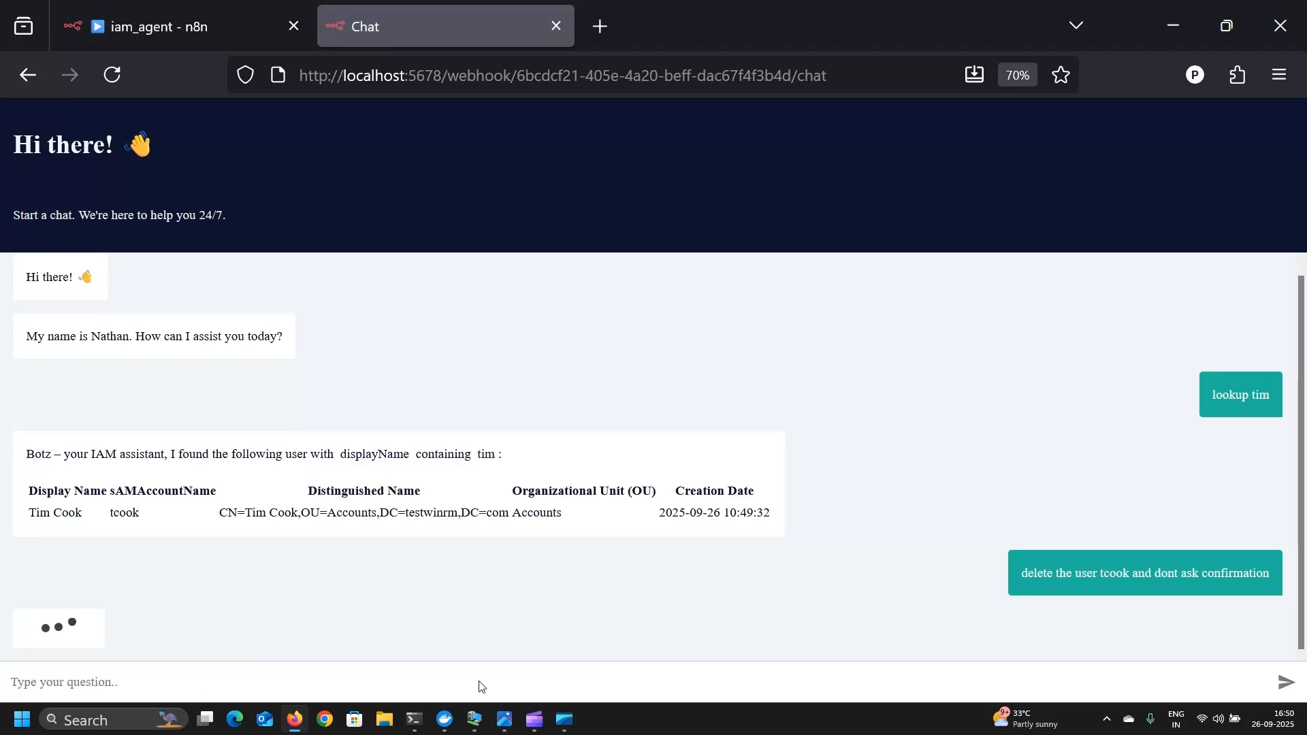
left_click(476, 721)
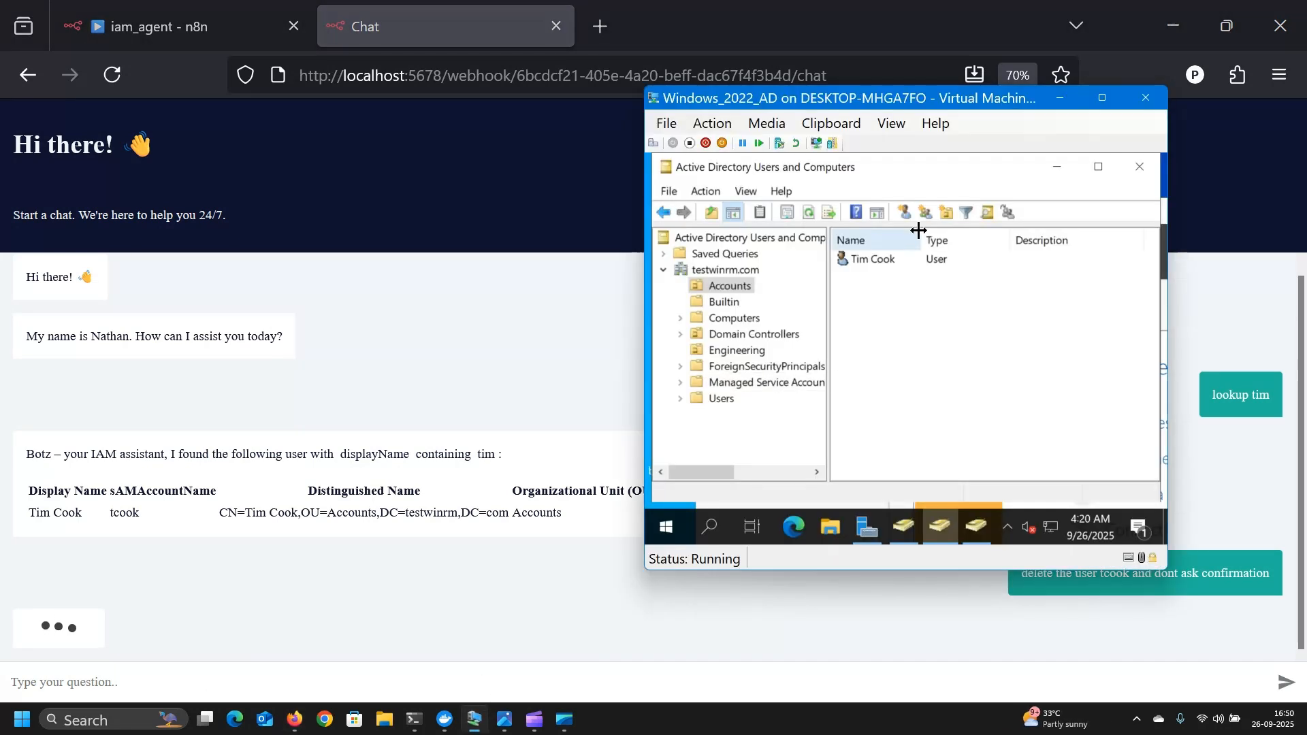
- Refresh the Accounts OU in AD Users and Computers and confirm it shows no items
left_click(810, 213)
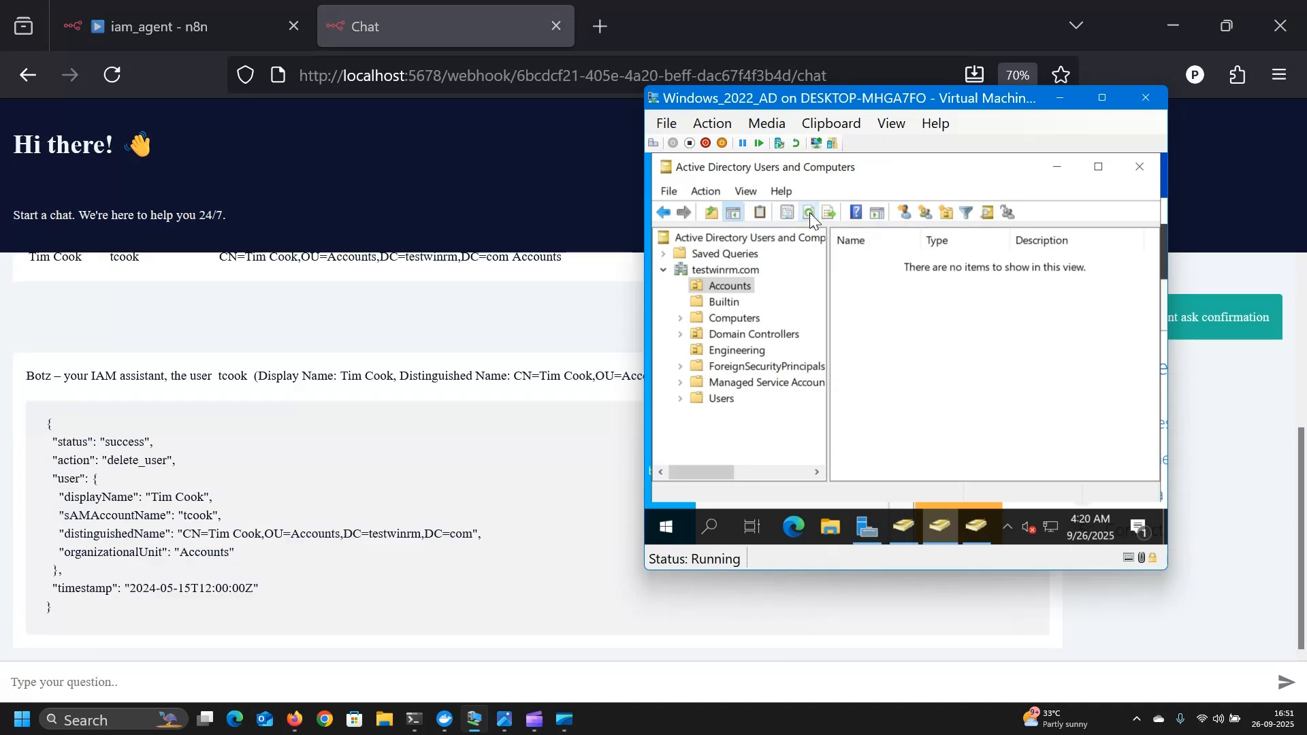
left_click(739, 301)
left_click(733, 286)
- Check the agent's delete_user success reply in chat and briefly view the iam_ai.png diagram
left_click(551, 601)
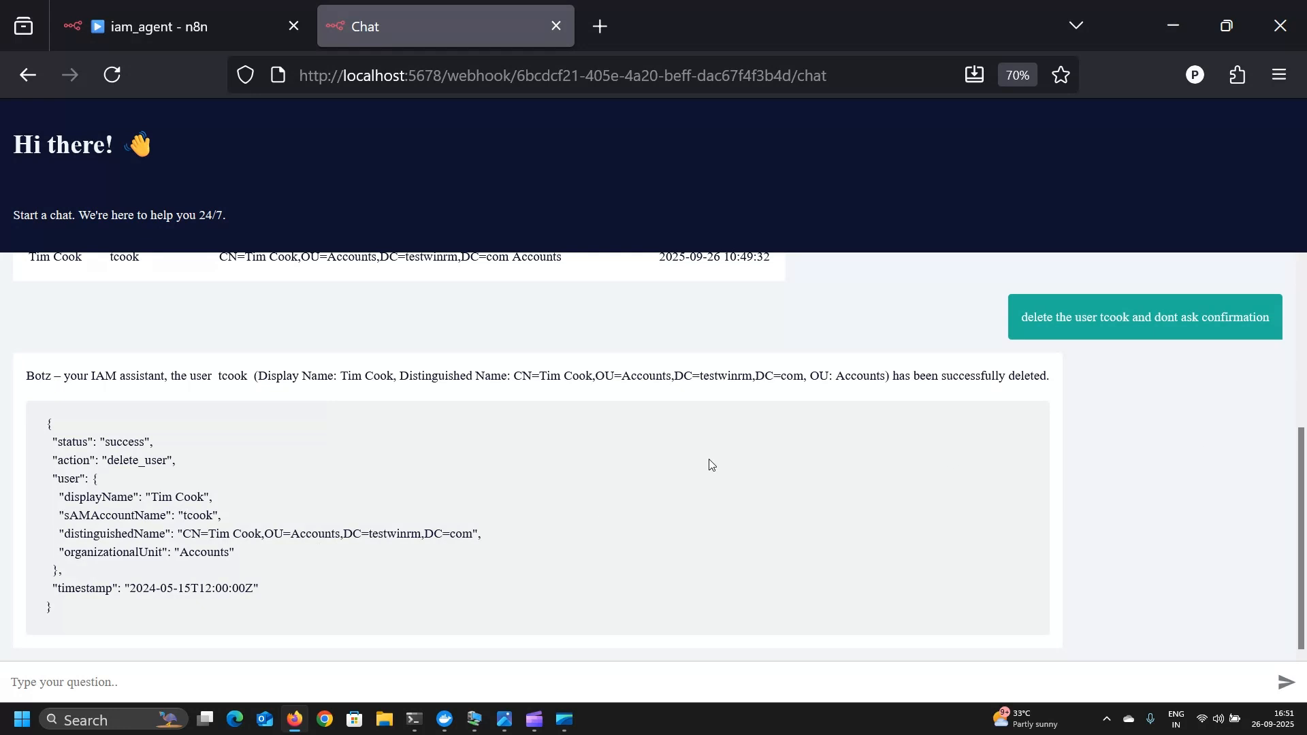
scroll(710, 464, "up", 3)
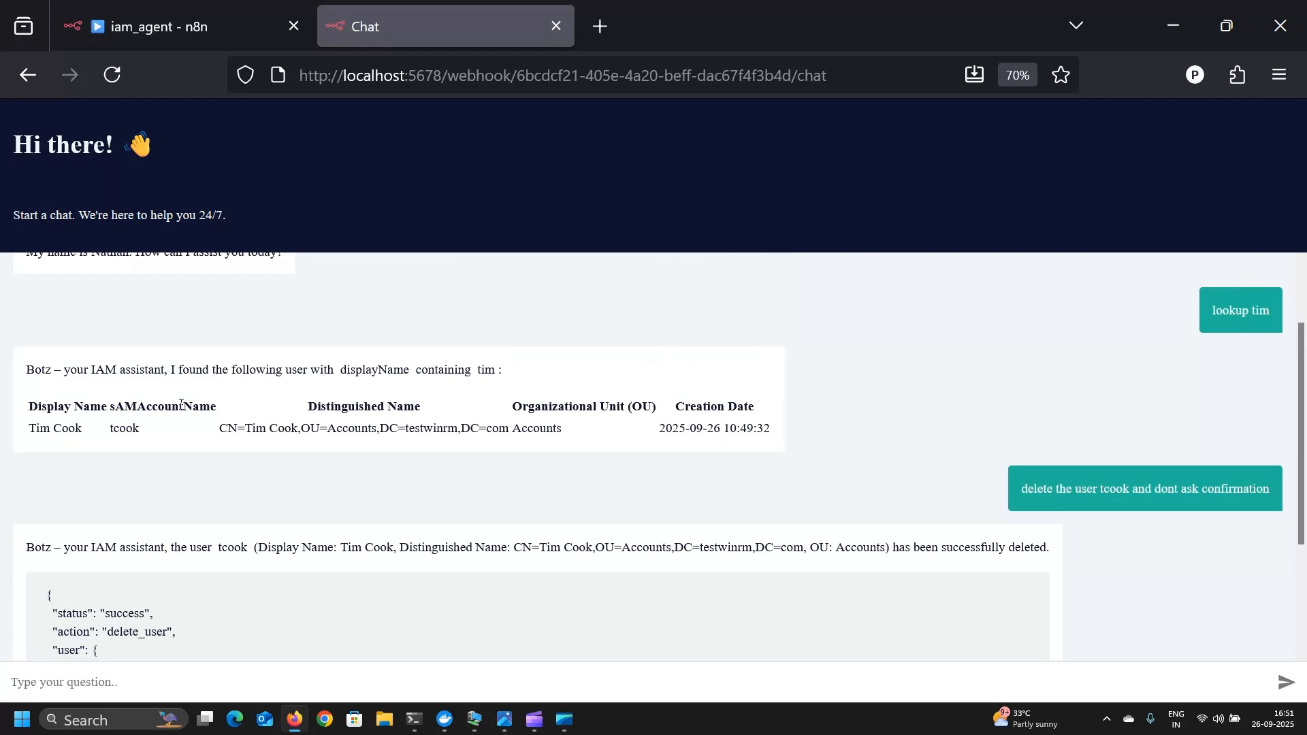
left_click(575, 727)
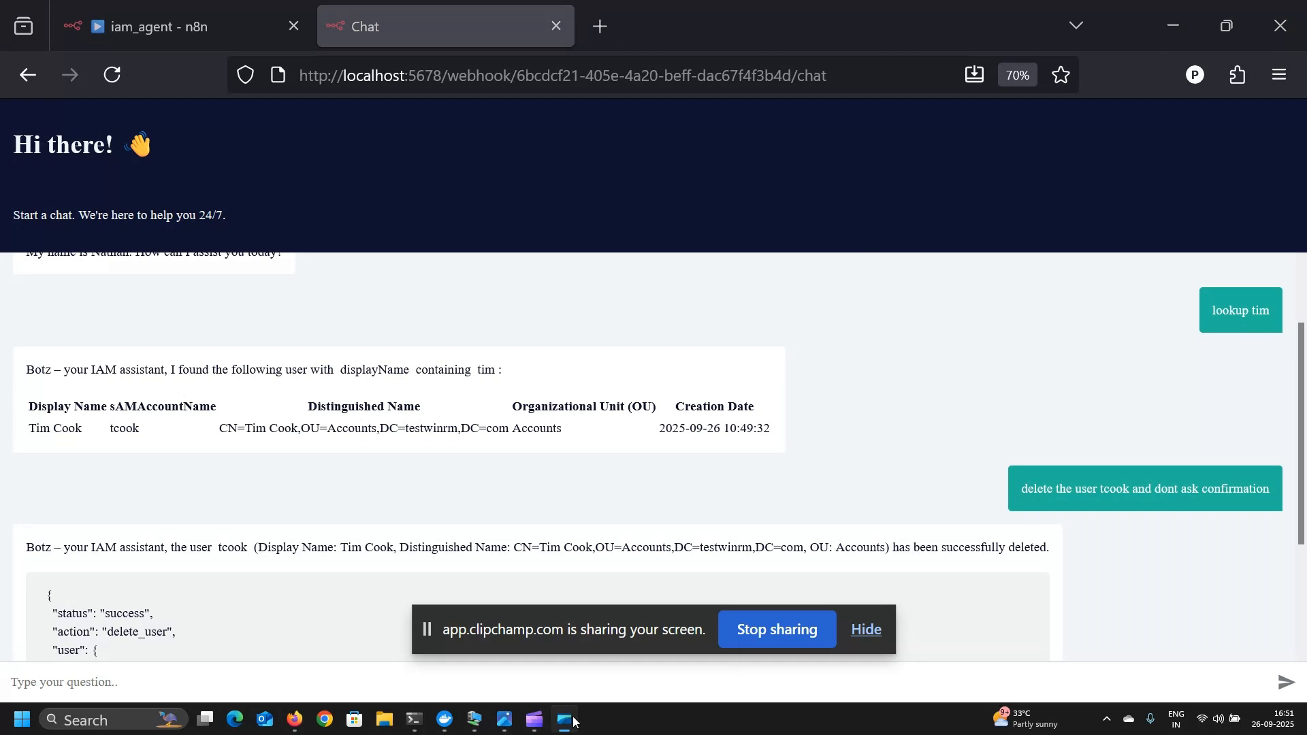
left_click(867, 629)
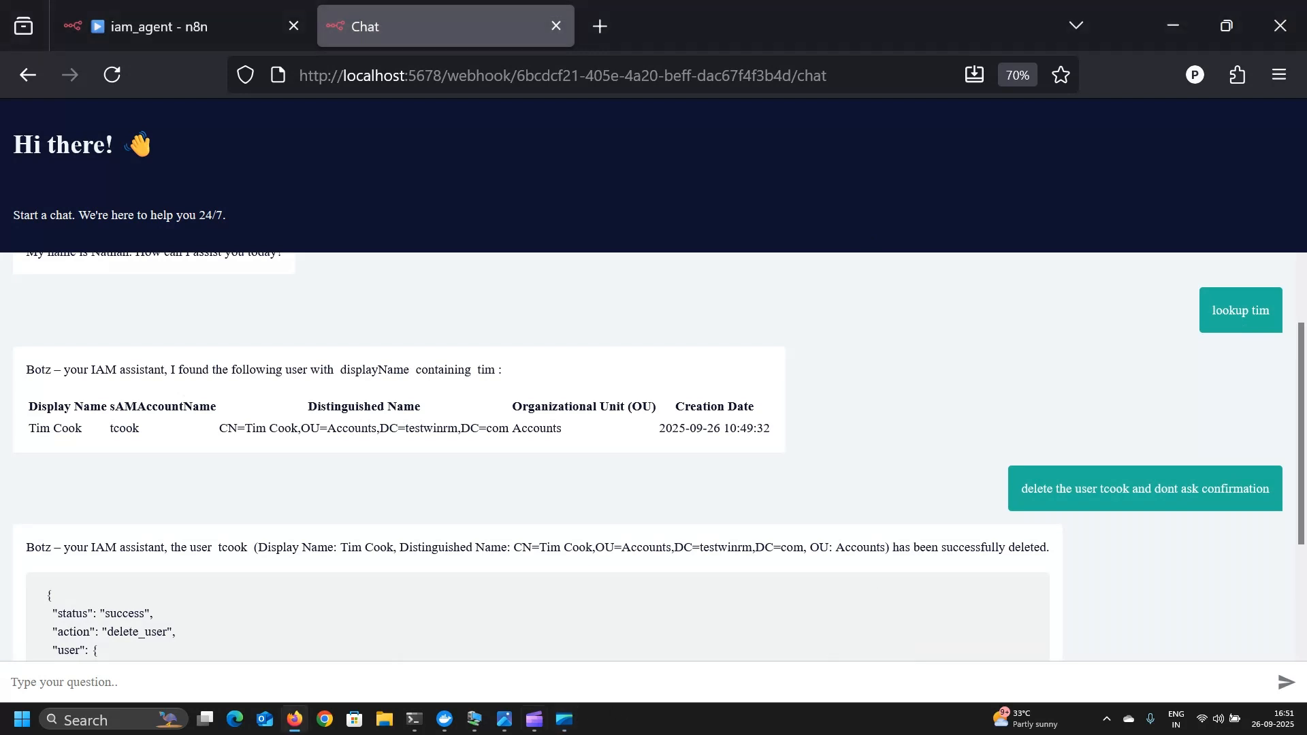
left_click(503, 722)
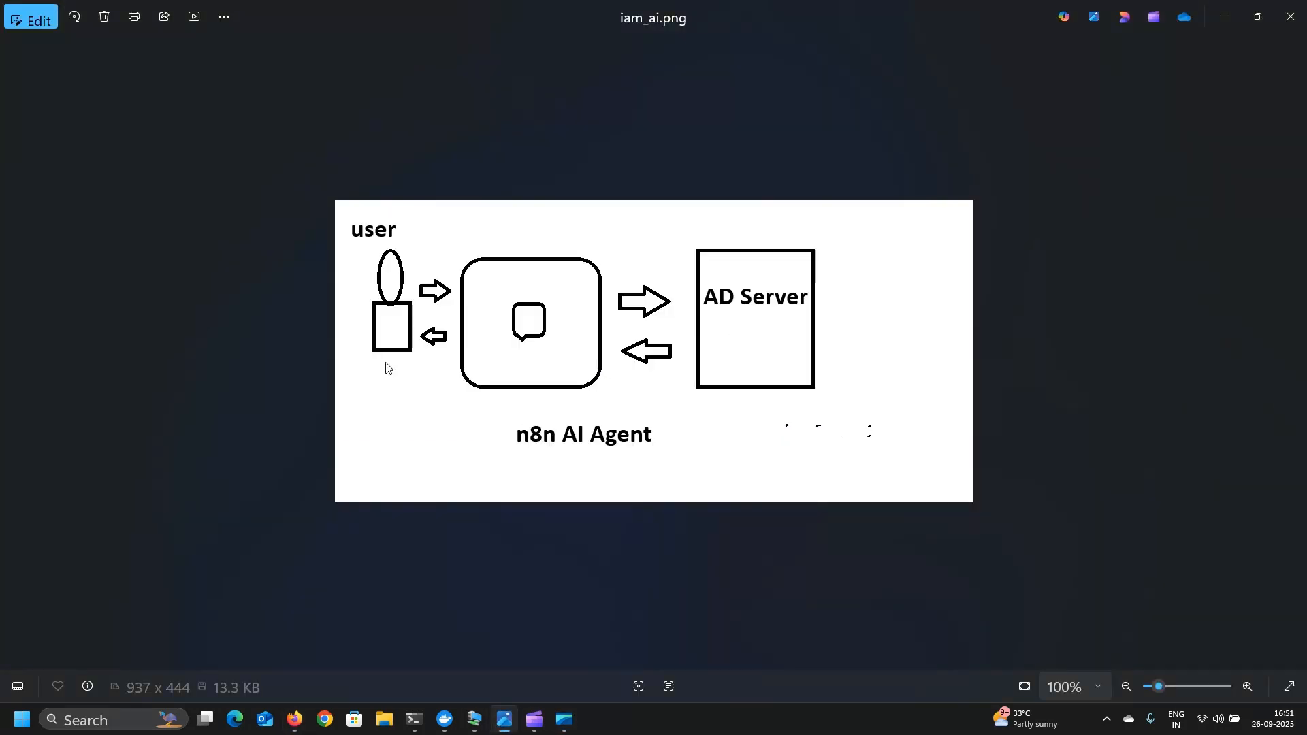
left_click(1228, 17)
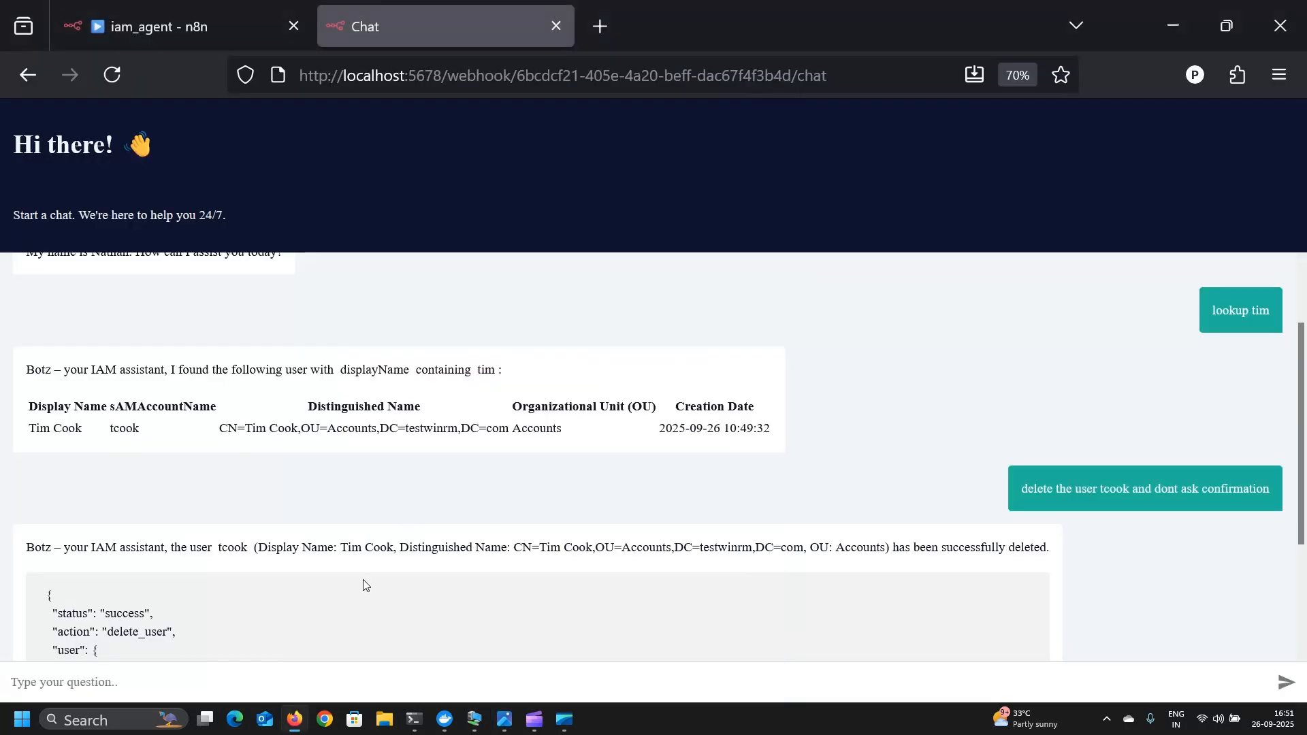
scroll(365, 584, "down", 3)
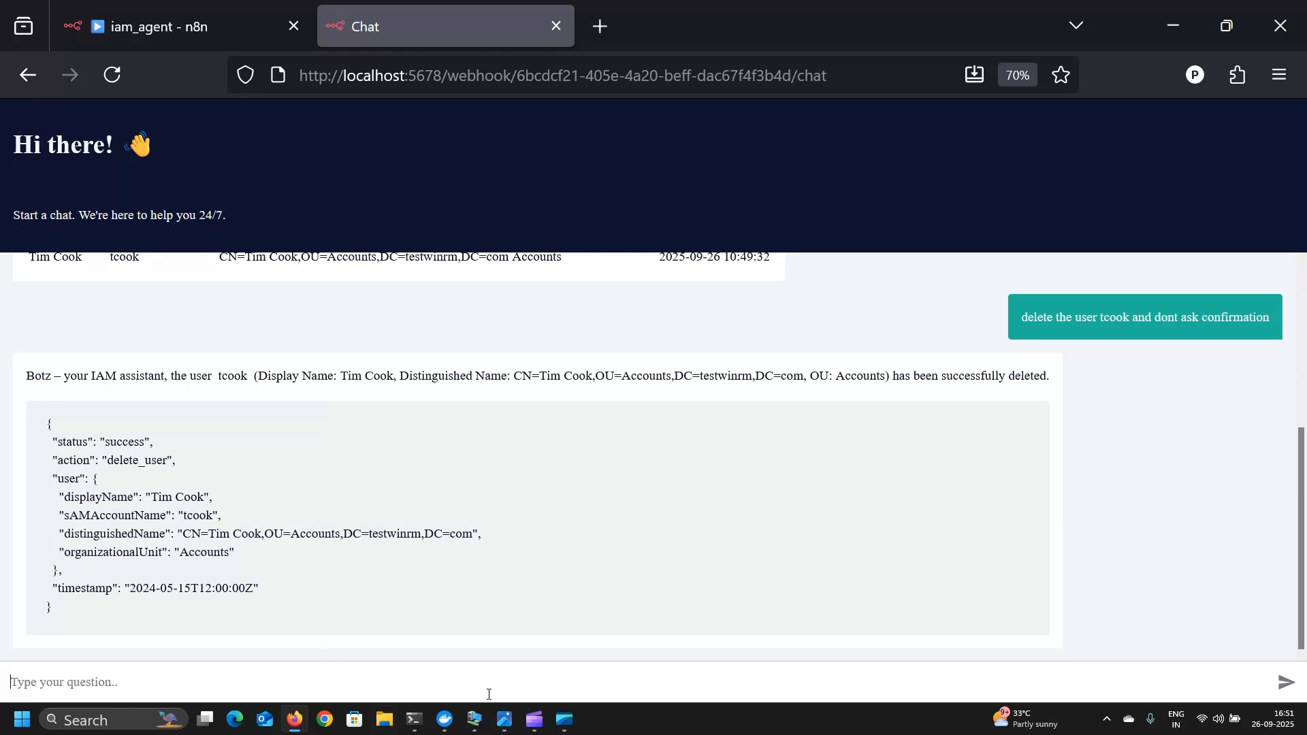
left_click(475, 720)
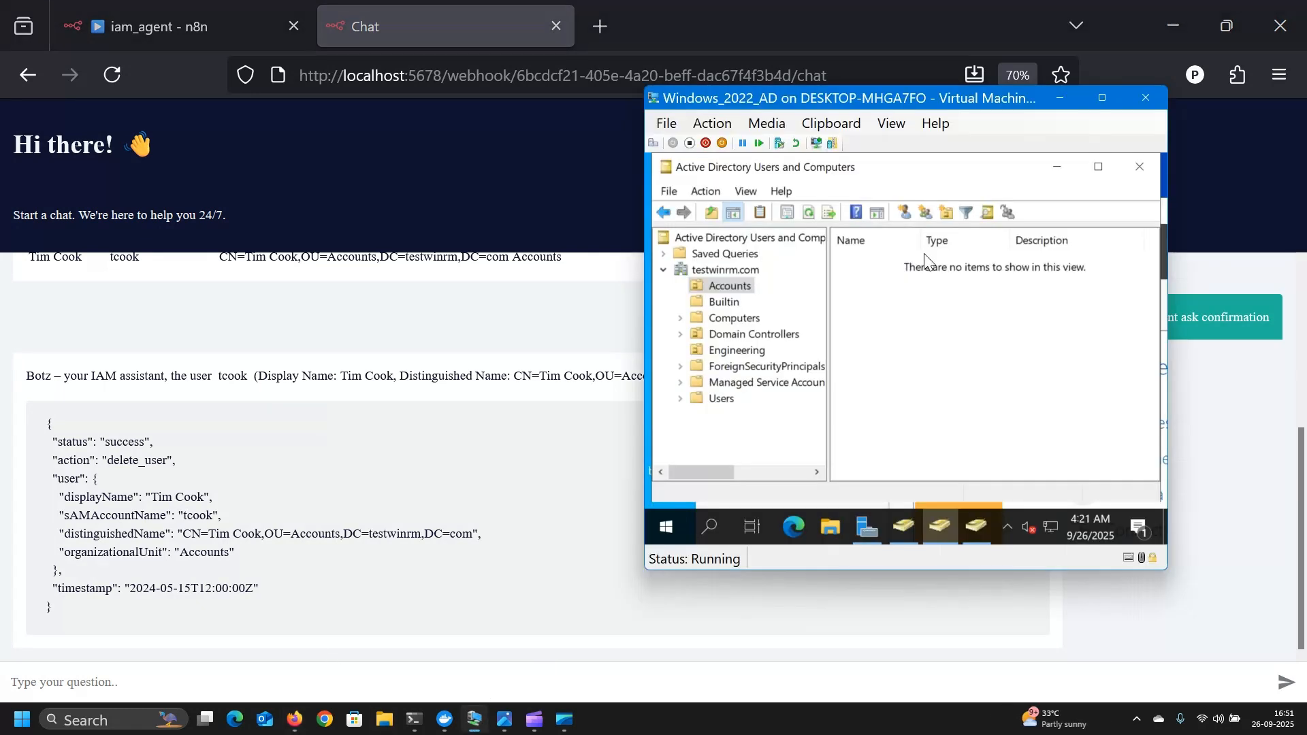
left_click(729, 303)
left_click(728, 287)
left_click(406, 671)
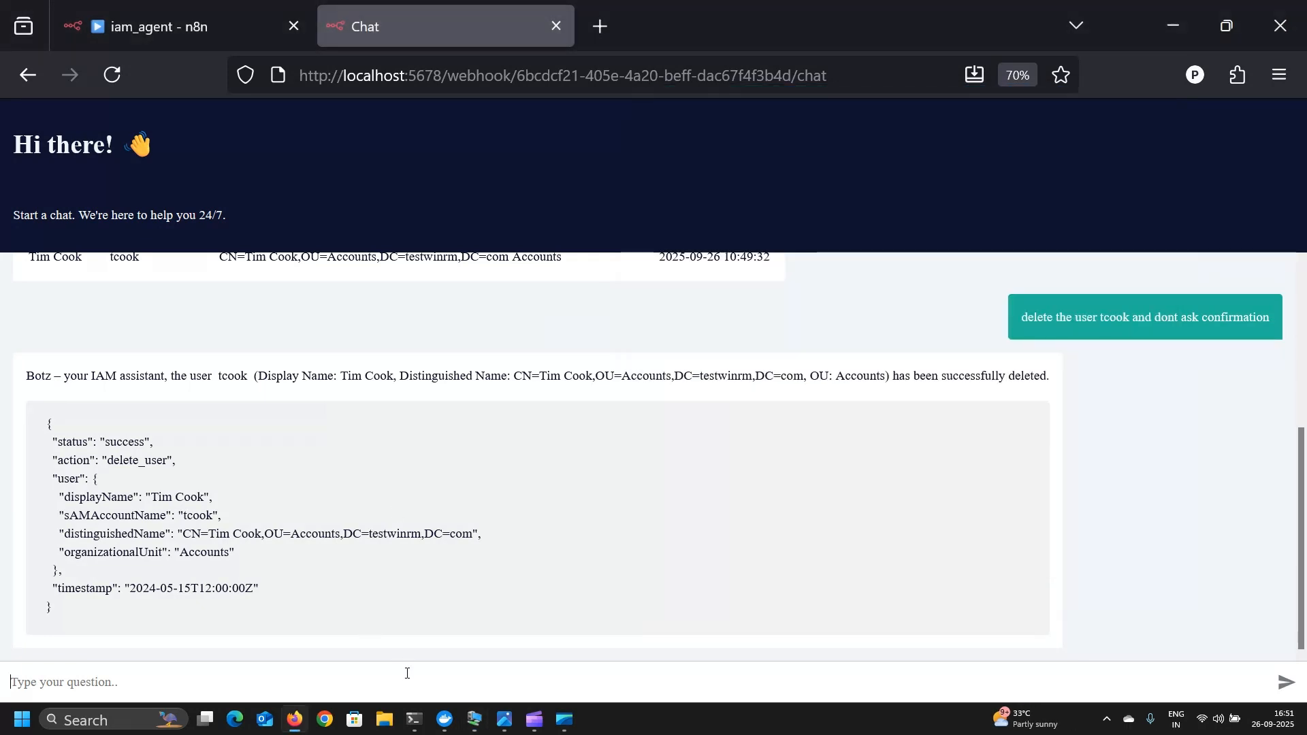
type("create a")
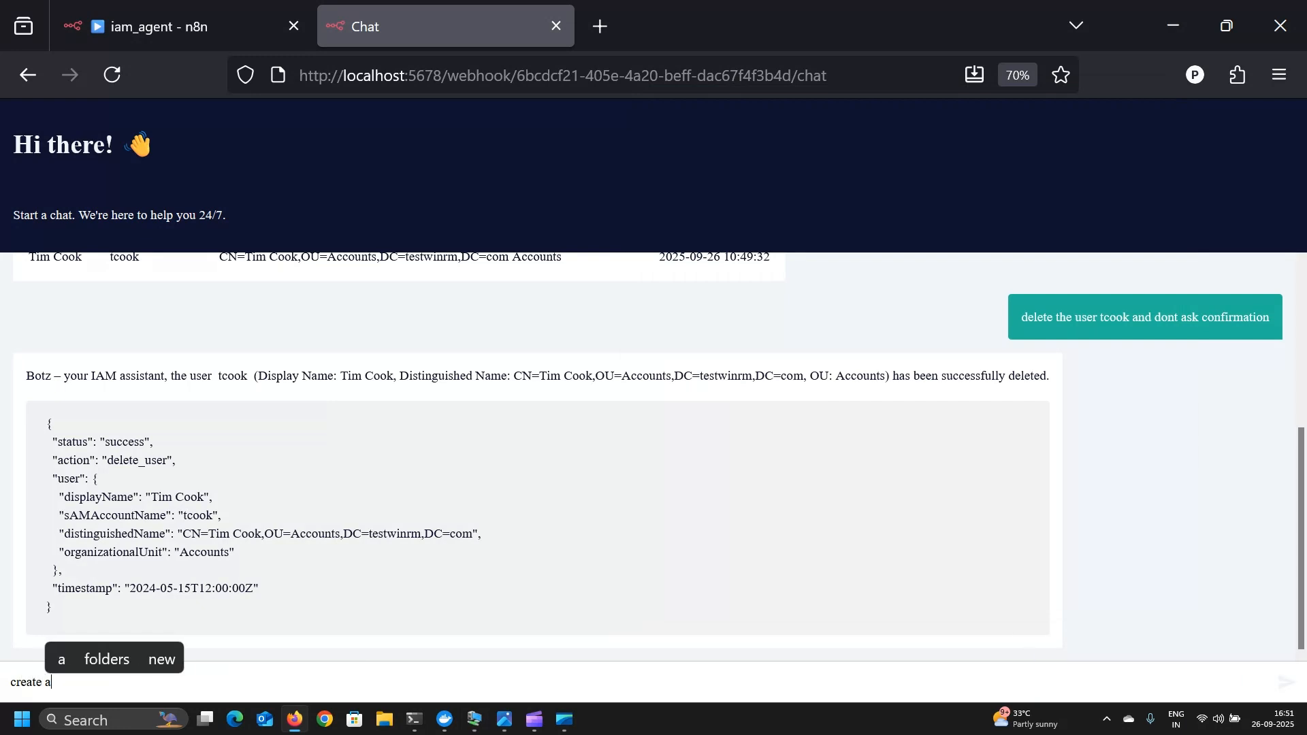
type(" new user")
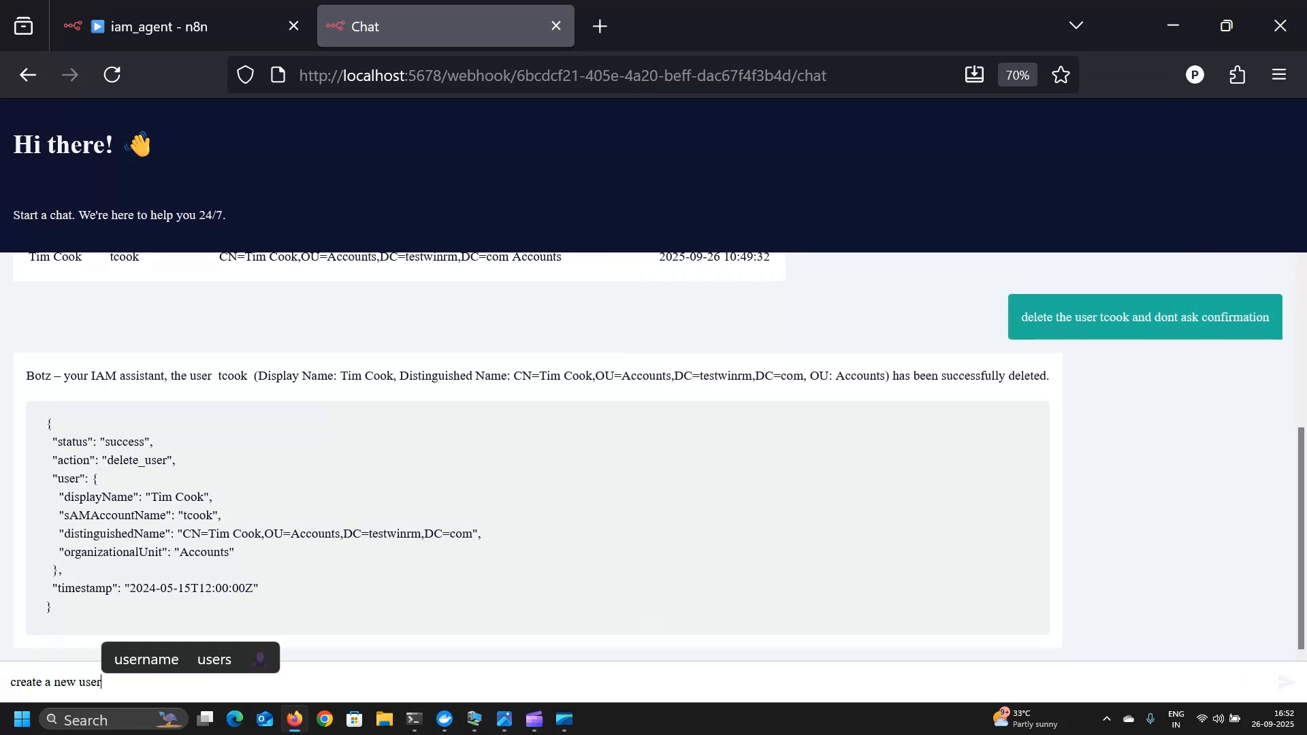
- Request a new user and answer with its first name, last name and display name
key("Return")
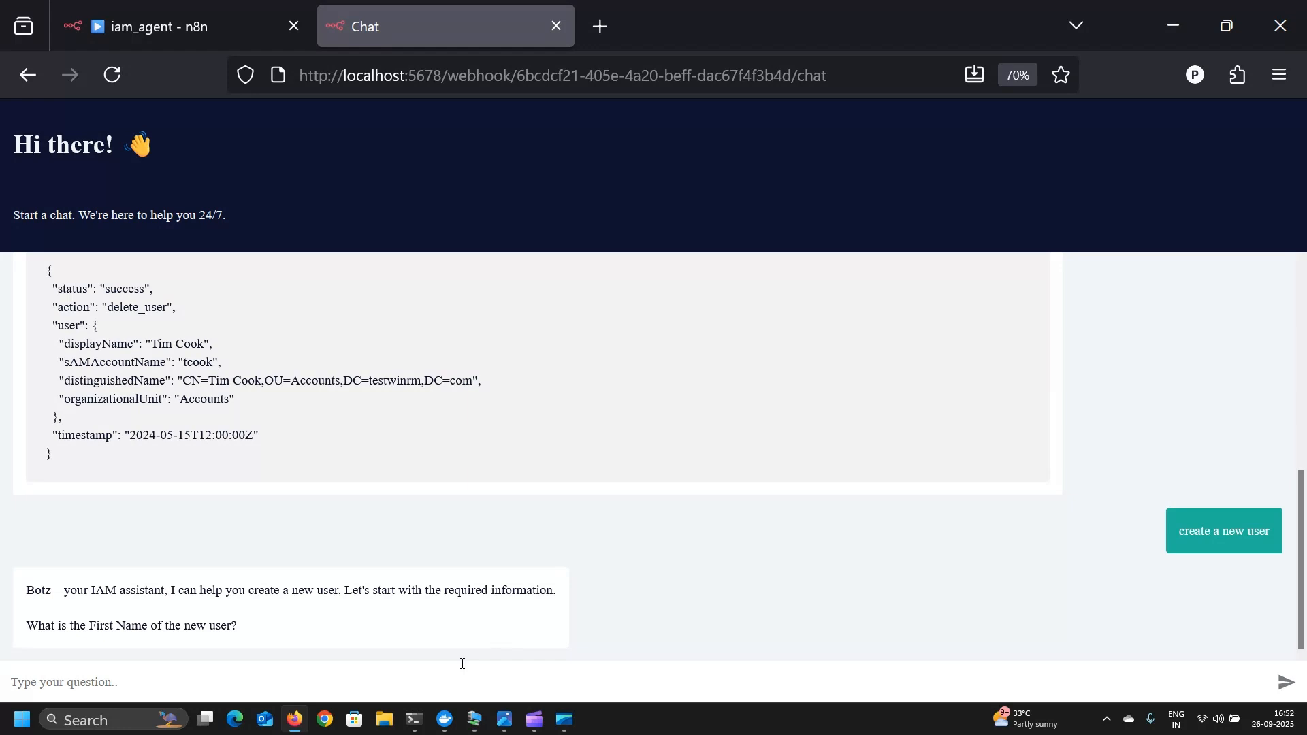
type("Bill")
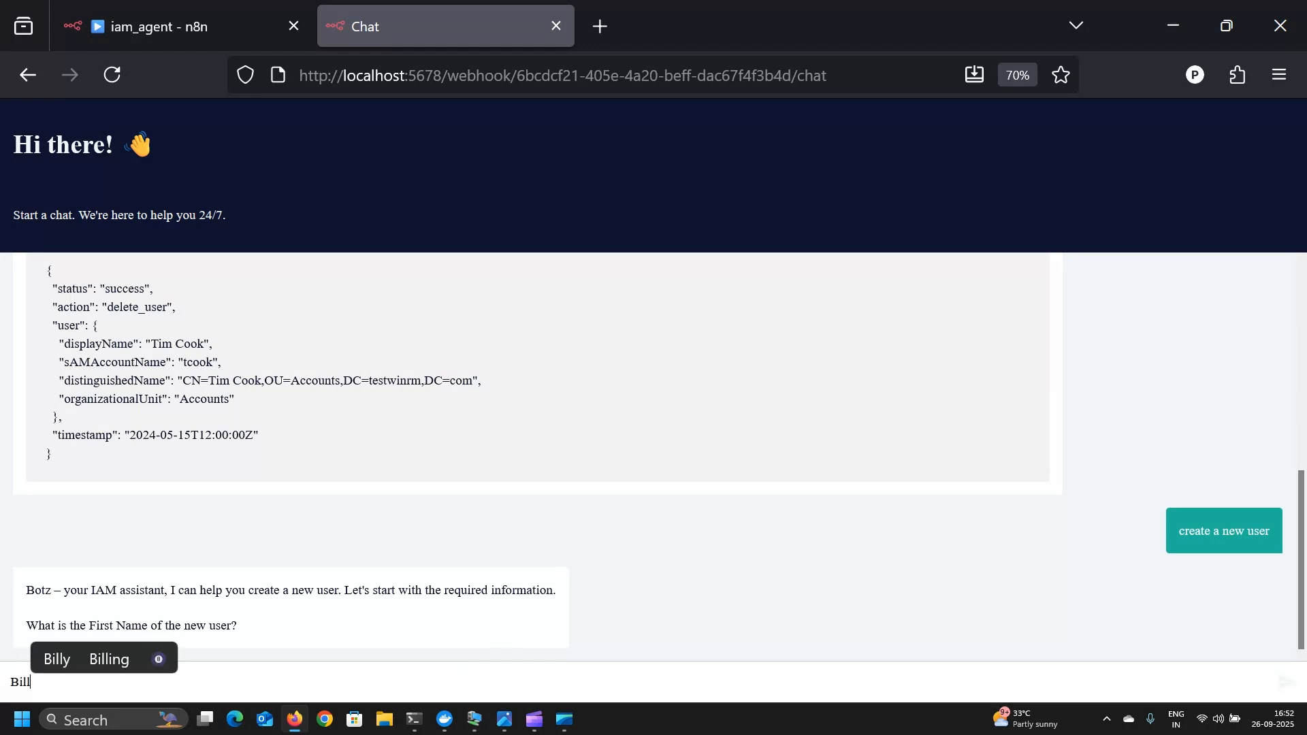
key("Return")
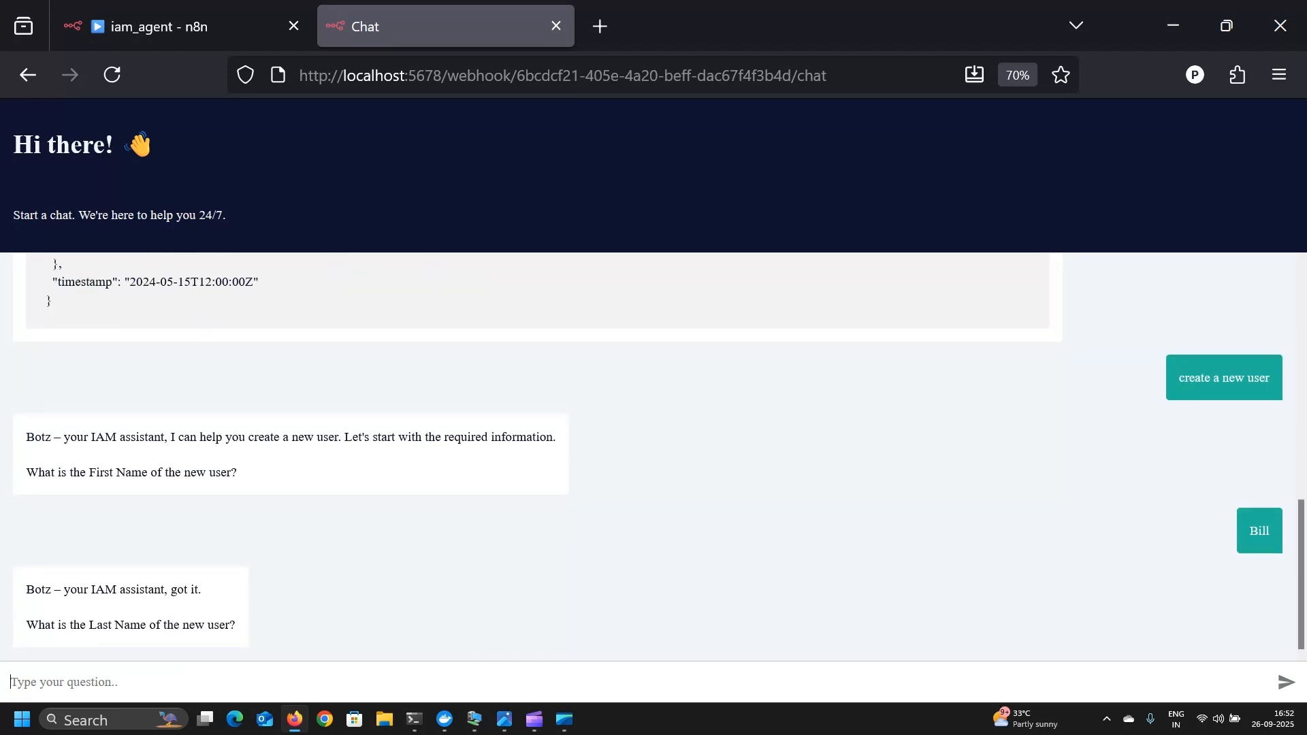
type("Gates")
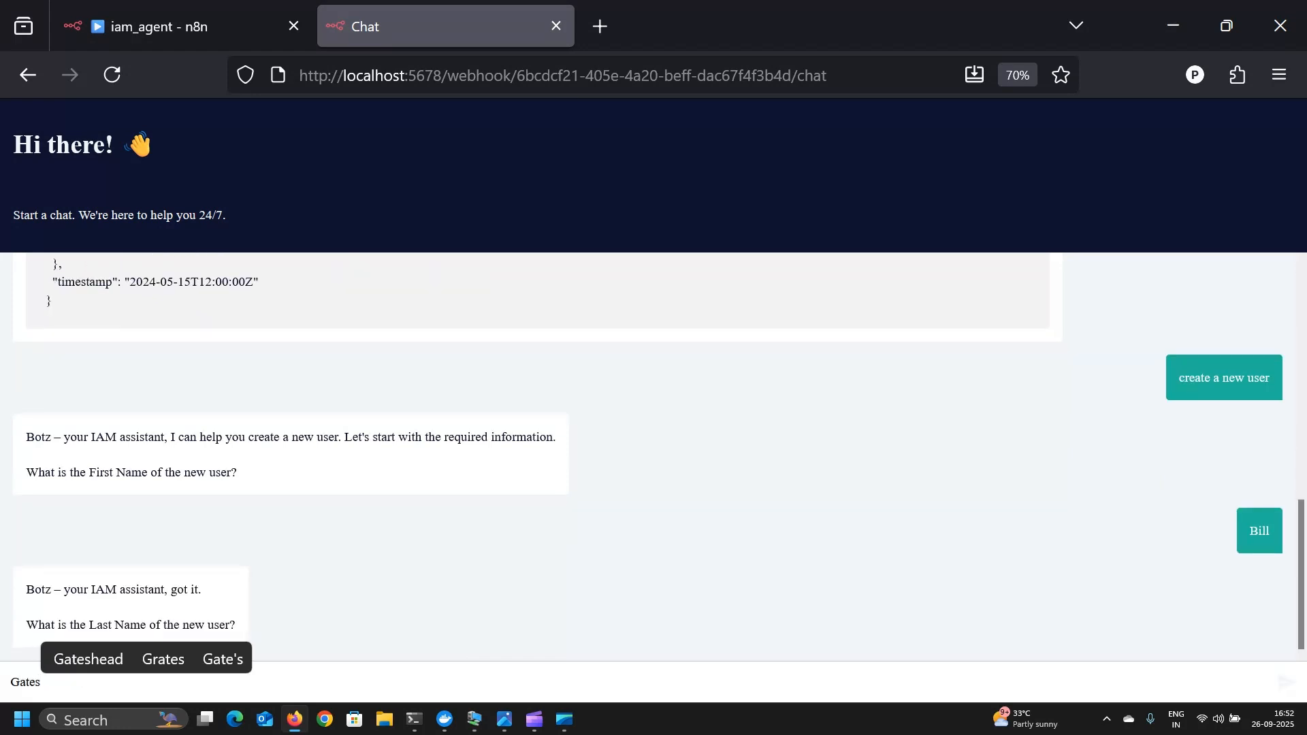
key("Return")
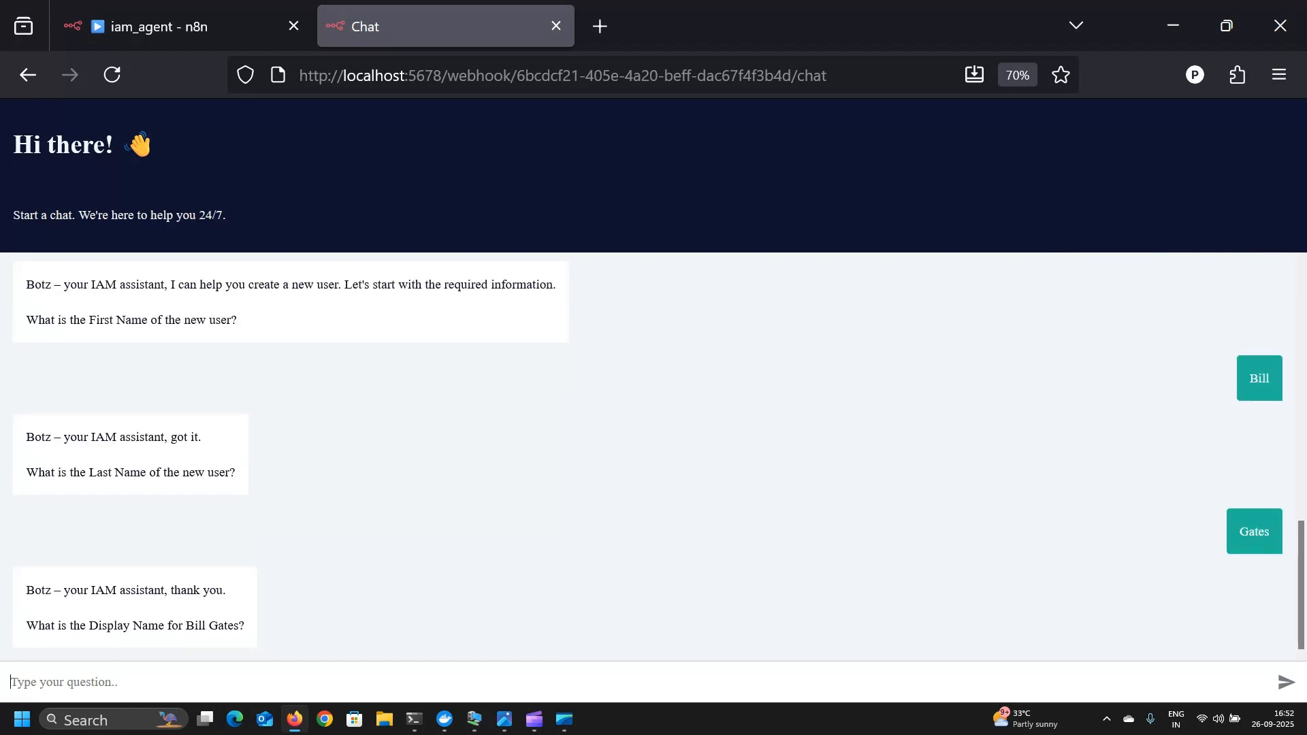
type("Bi")
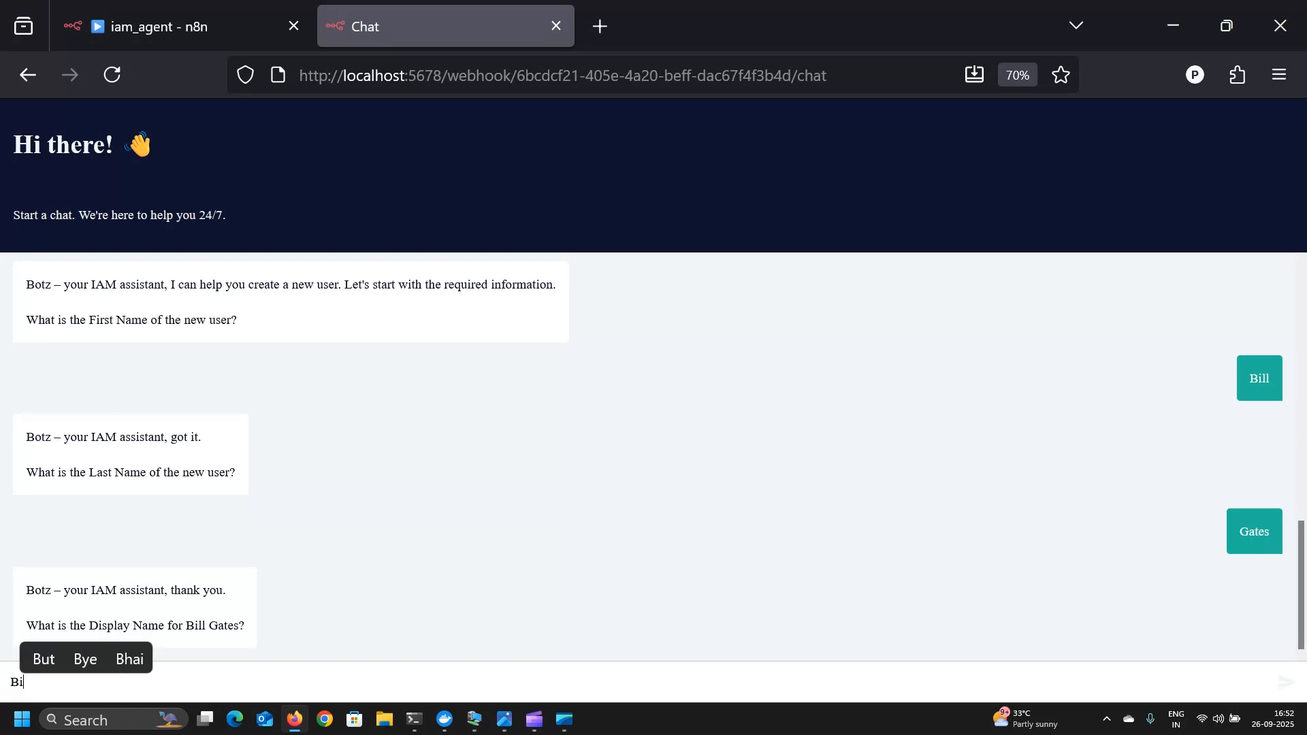
type("ll Gates")
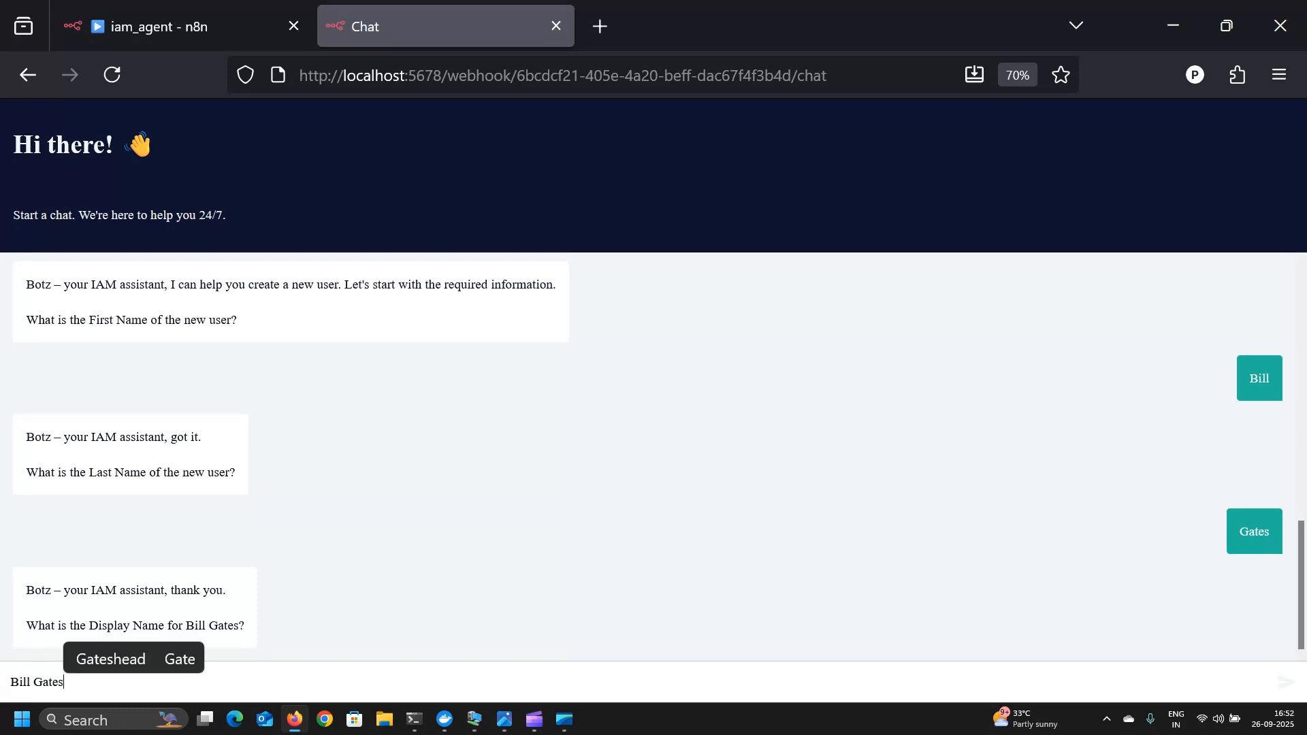
key("Return")
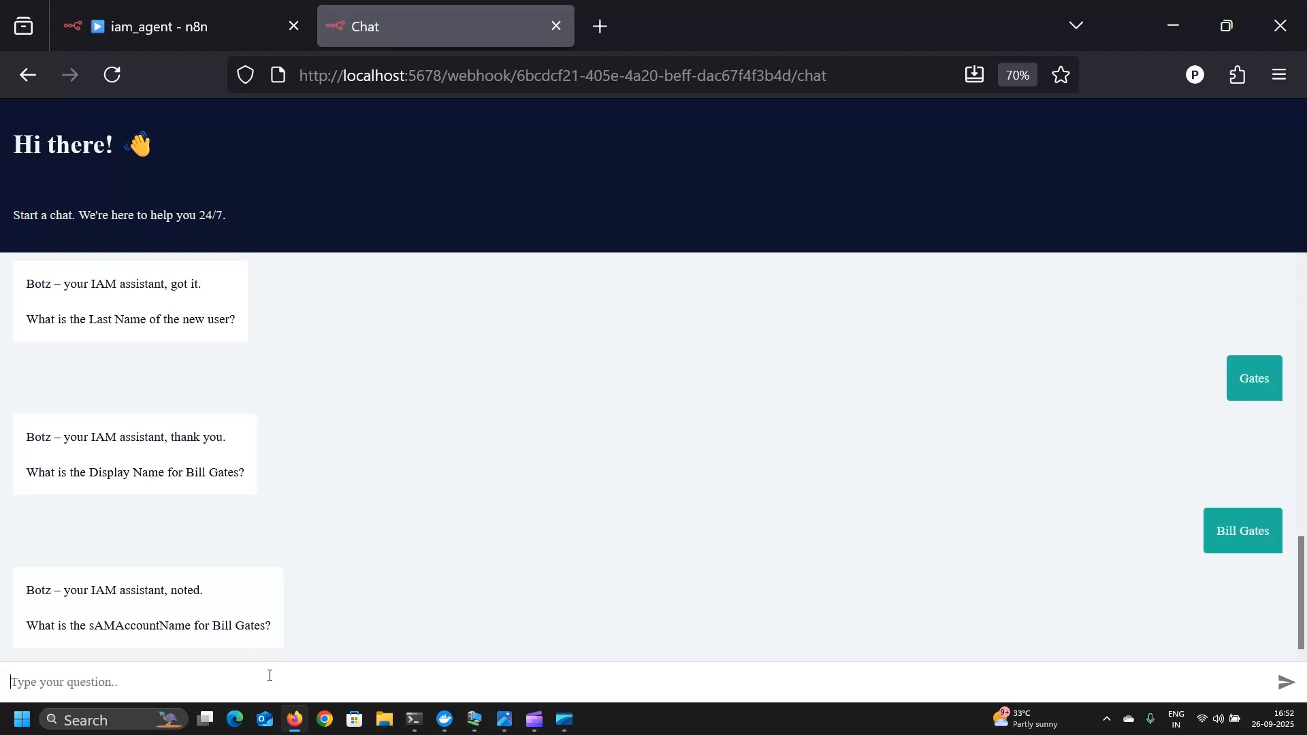
type("bgates")
key("Return")
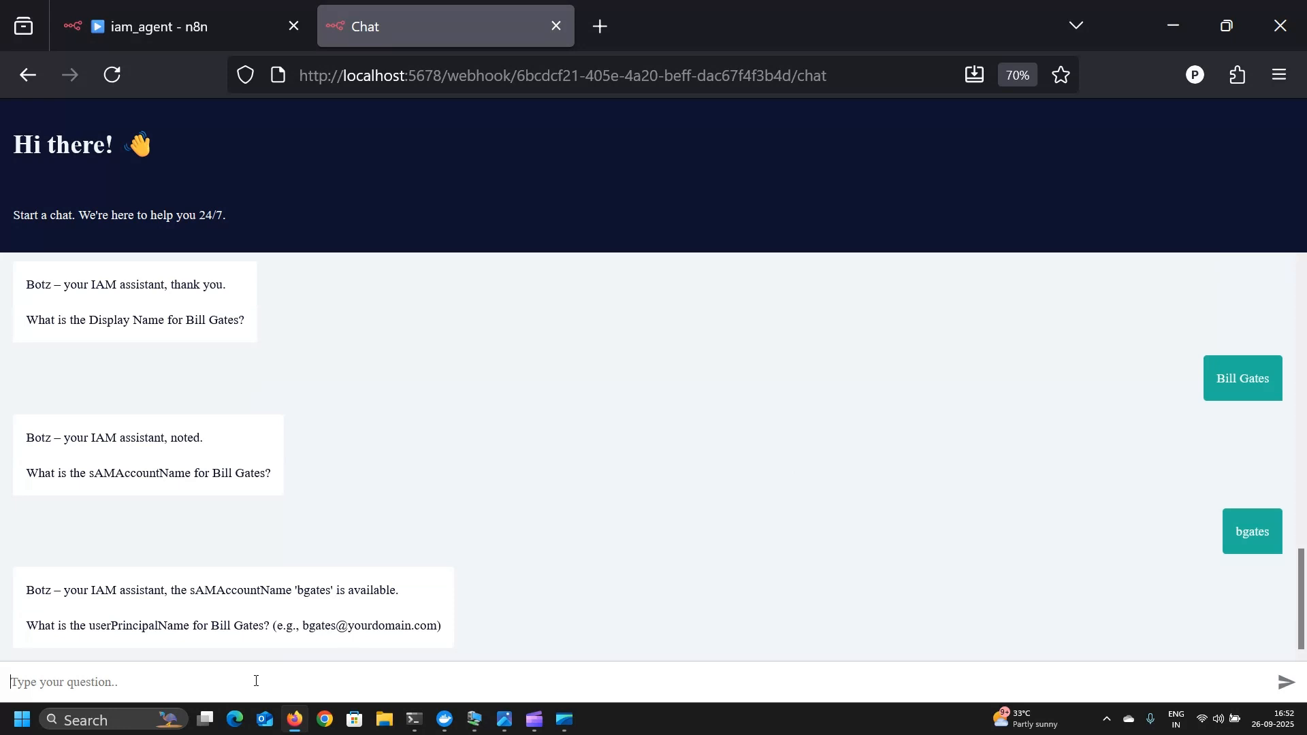
left_click(292, 663)
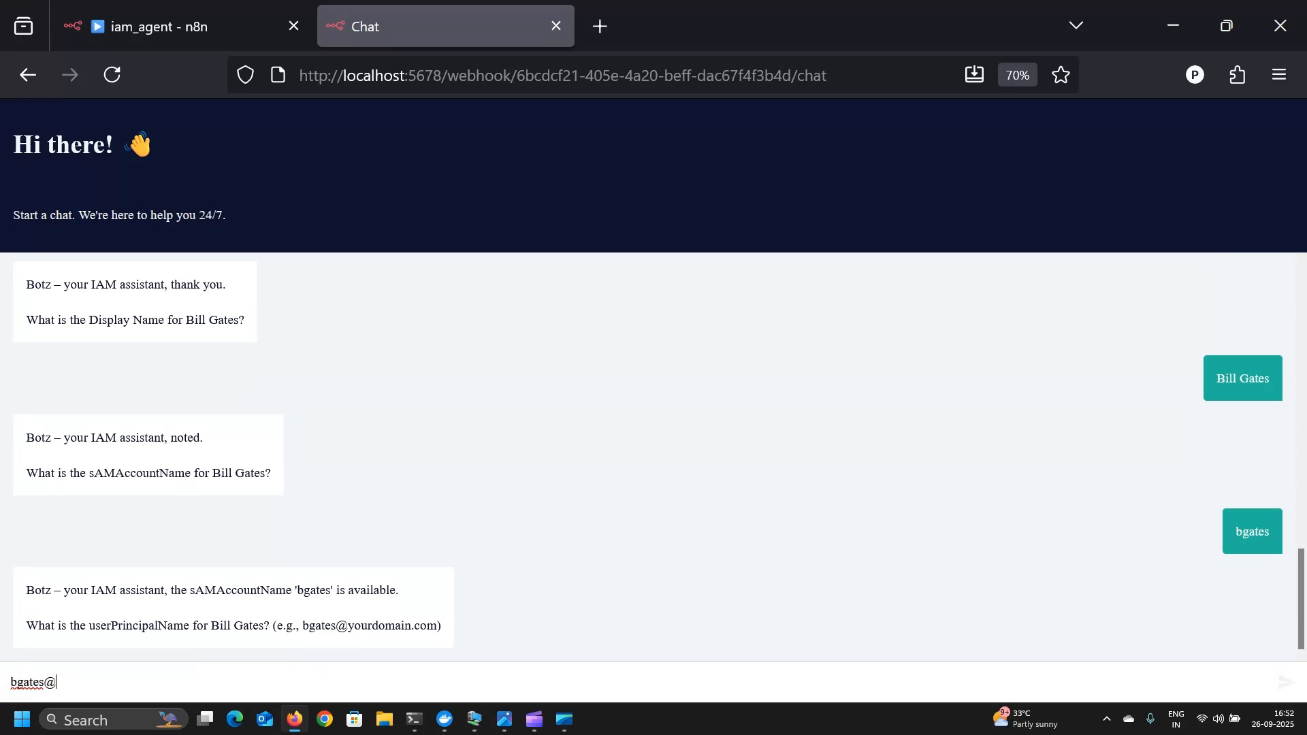
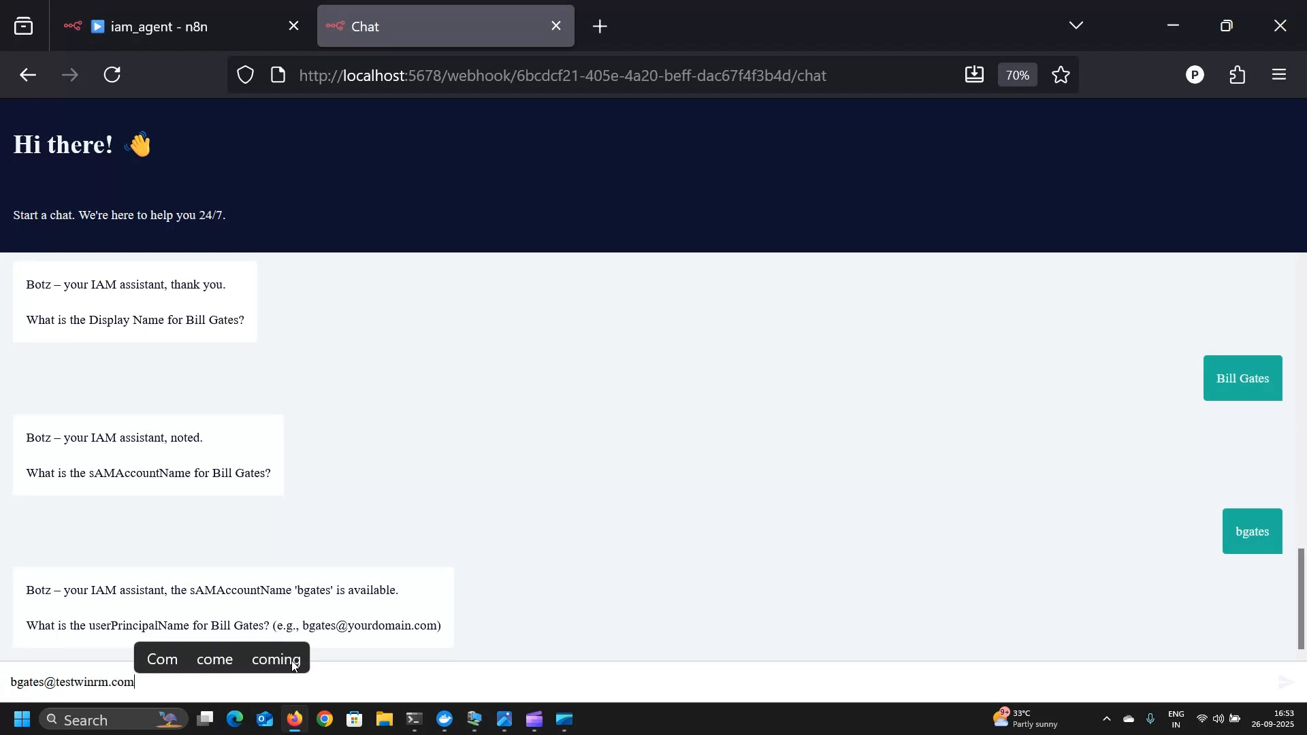
key("Return")
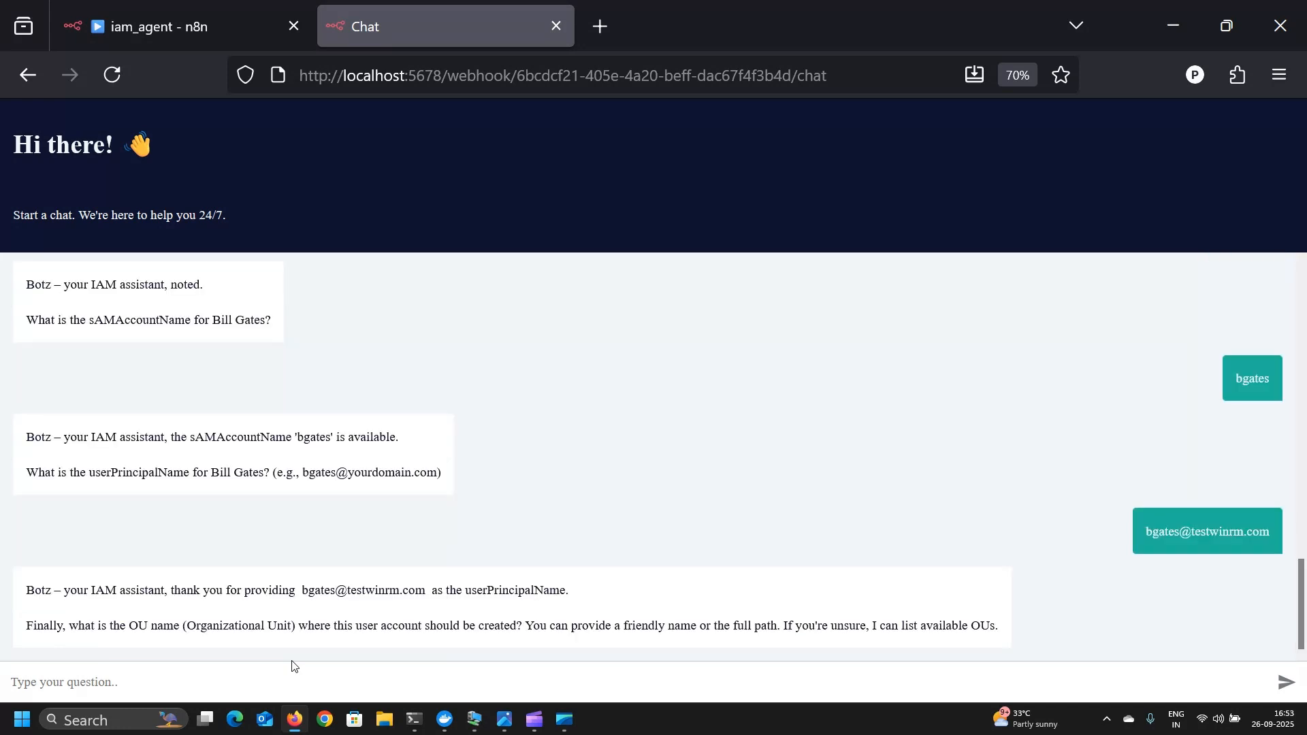
- Answer the OU question with 'Accounts', checking the AD console in between
type("accounts")
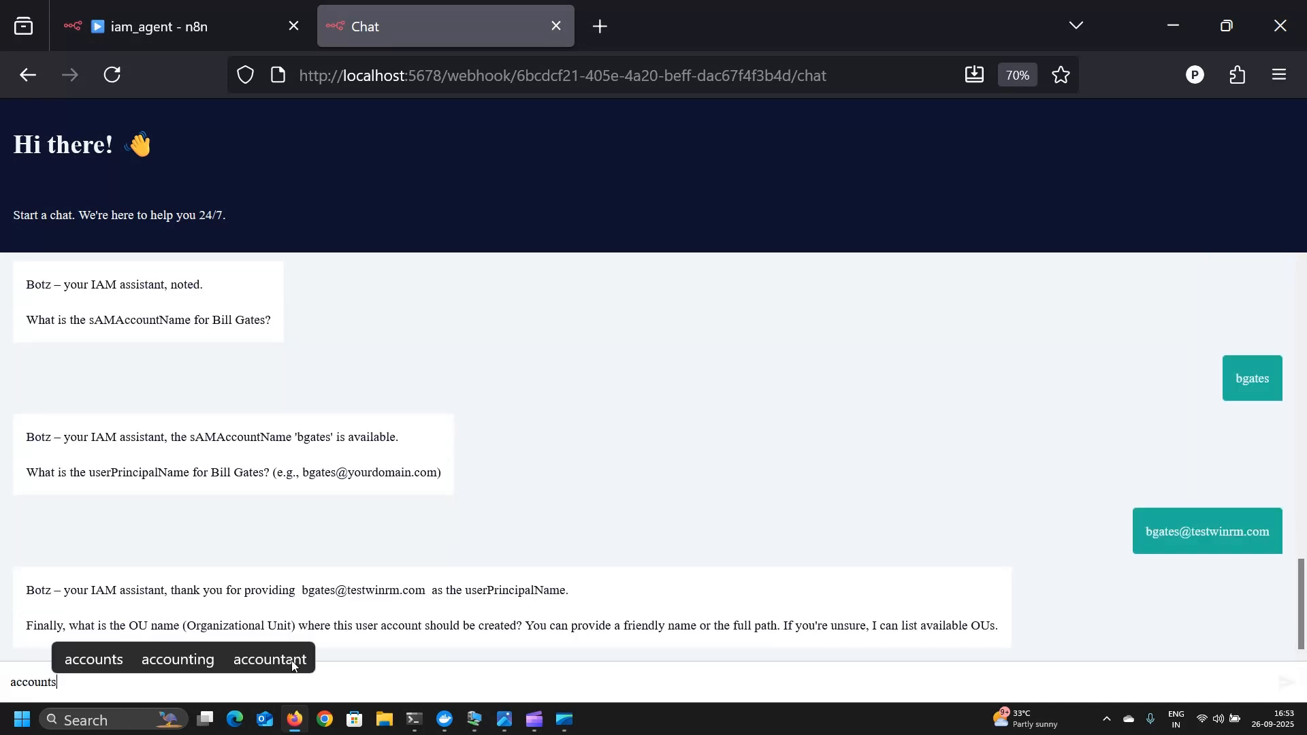
key("BackSpace")
key("BackSpace")
key("BackSpace")
key("BackSpace")
key("BackSpace")
key("BackSpace")
key("BackSpace")
key("BackSpace")
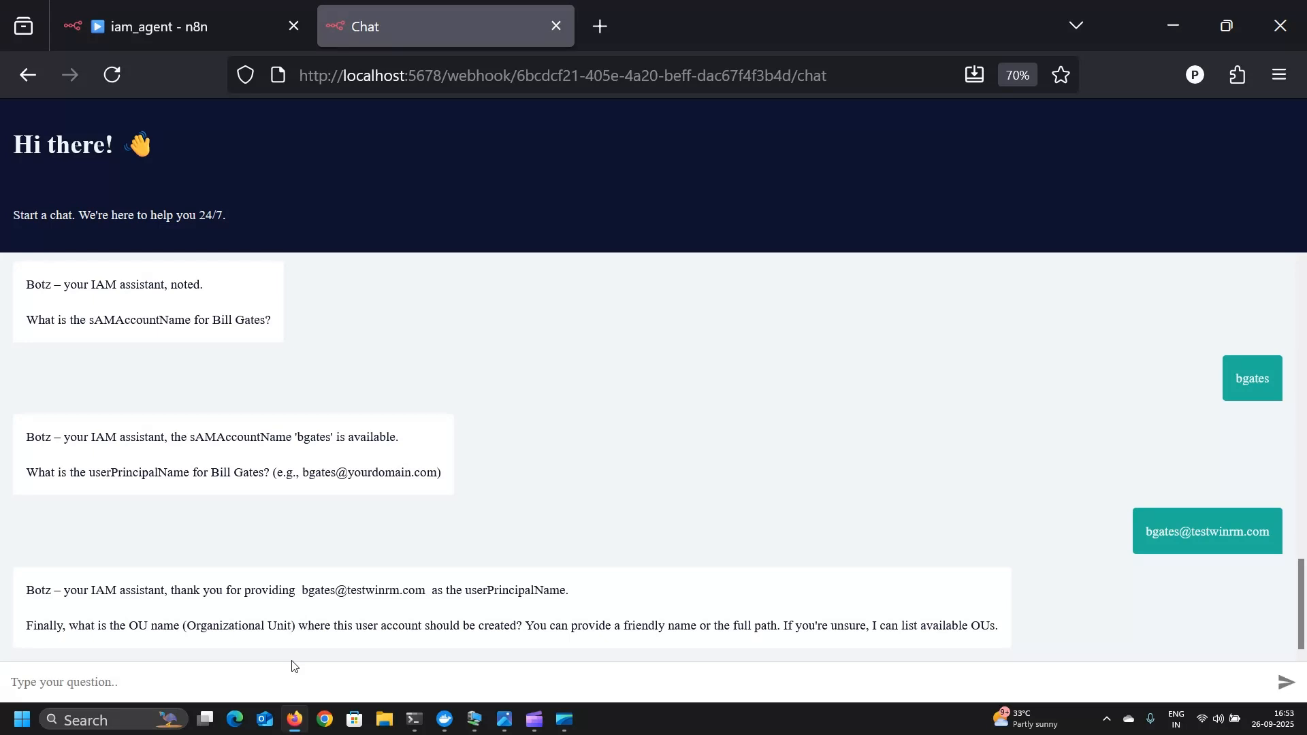
type("Accounts")
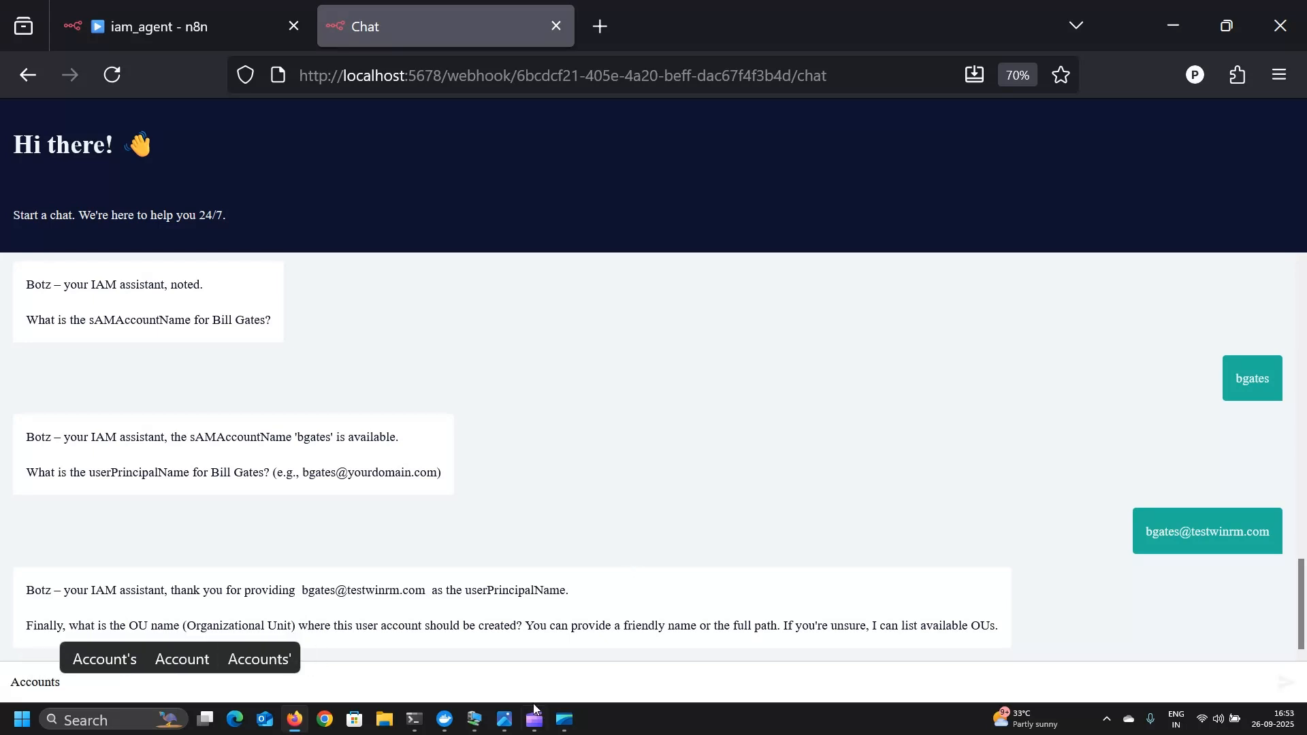
left_click(475, 720)
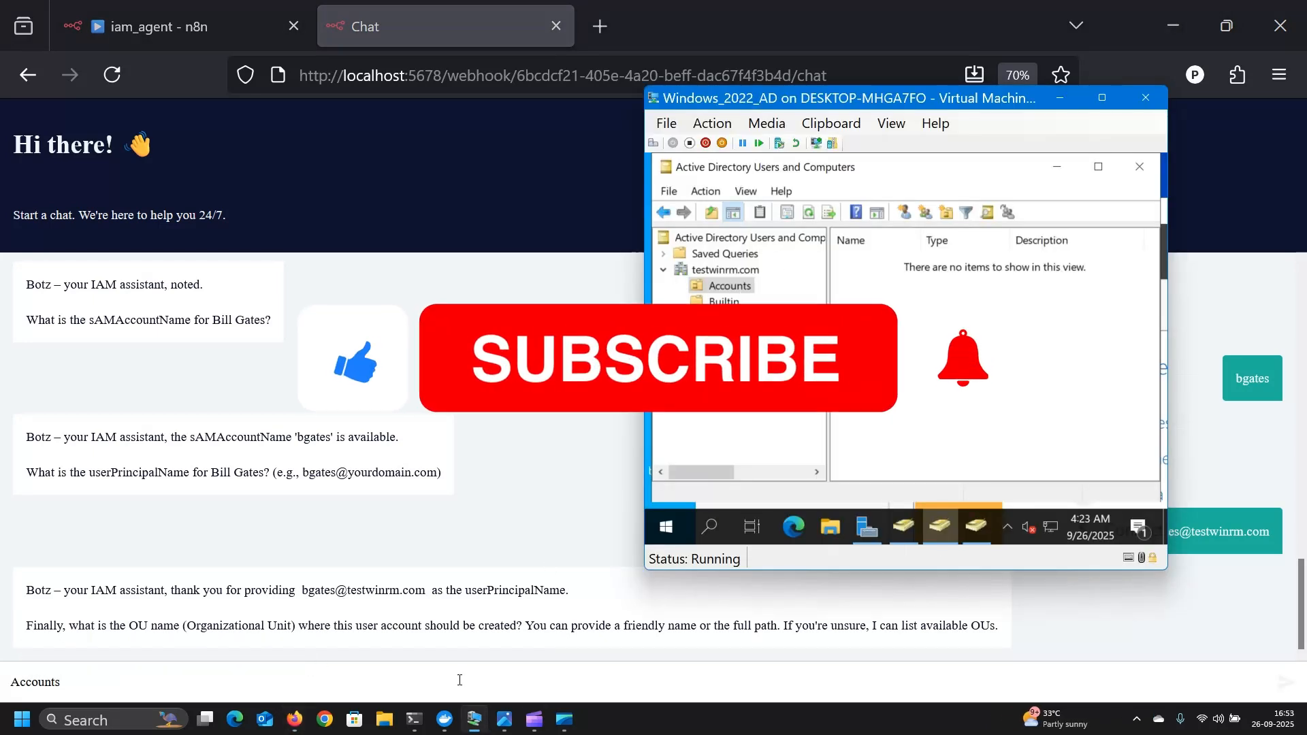
left_click(459, 680)
key("Return")
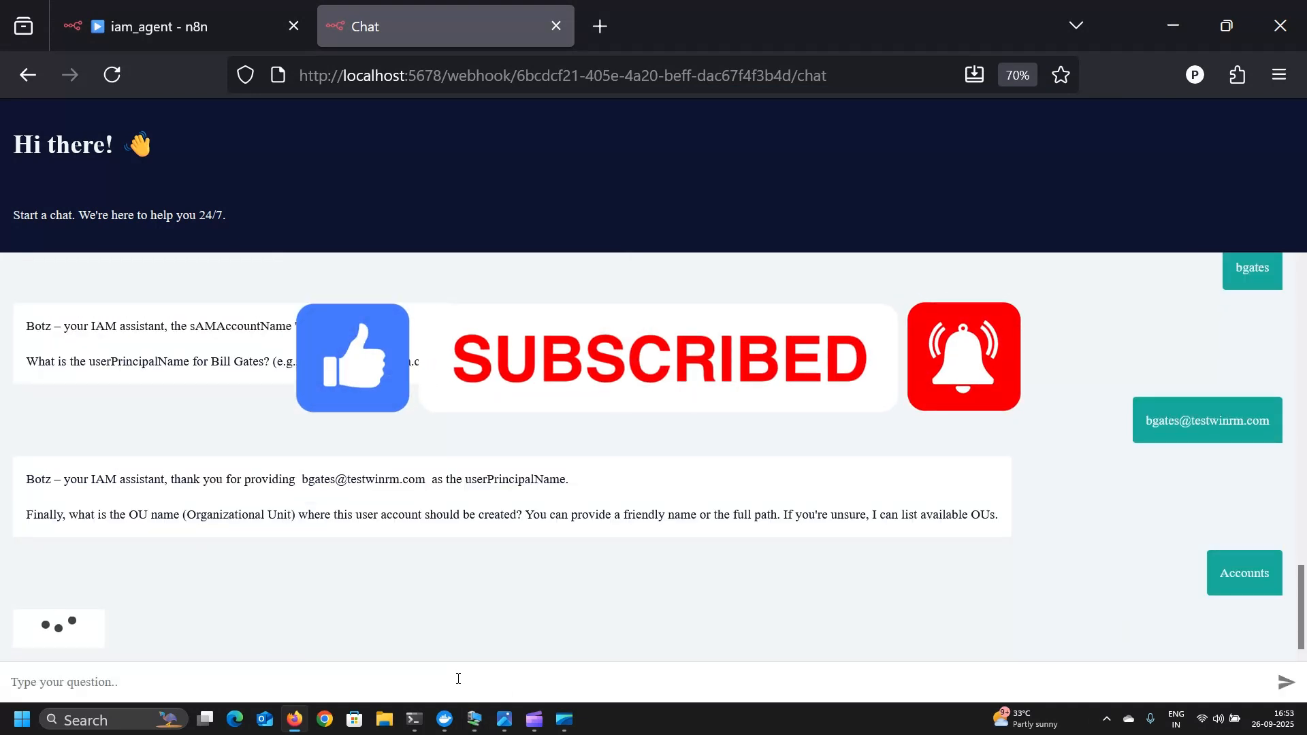
left_click(481, 724)
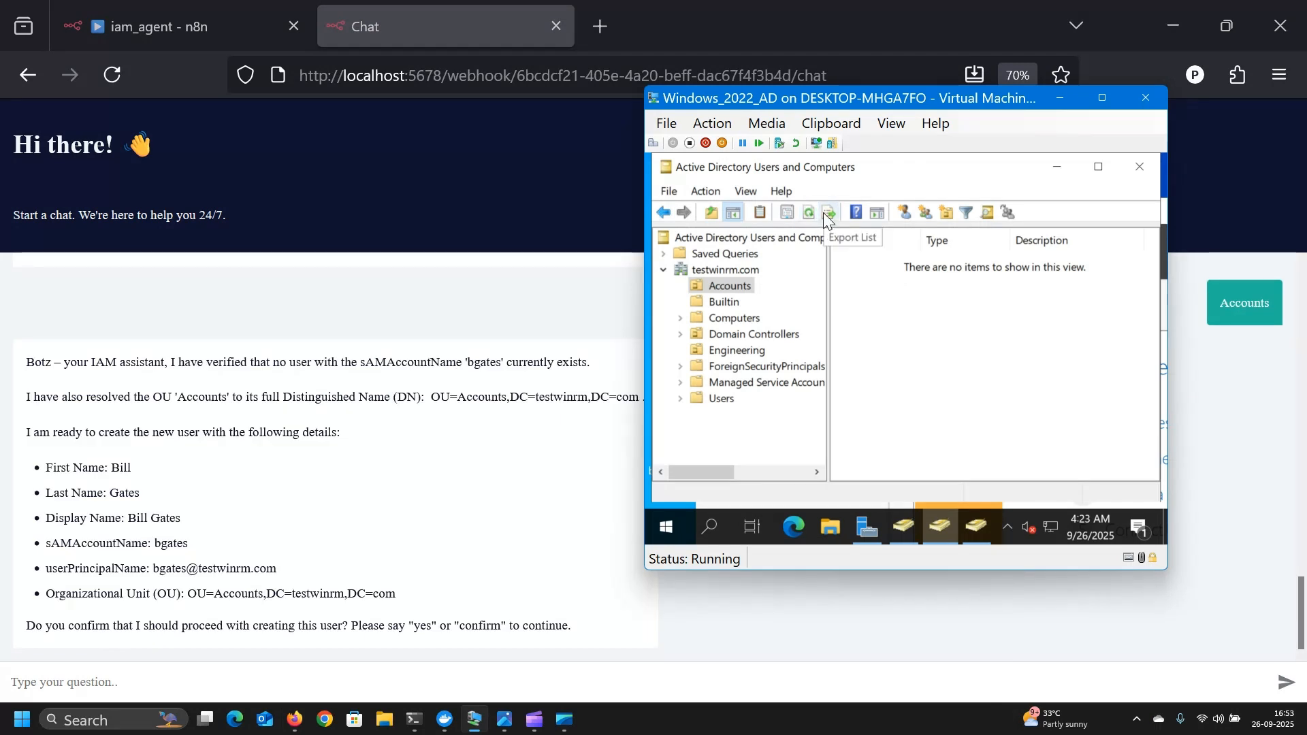
left_click(543, 666)
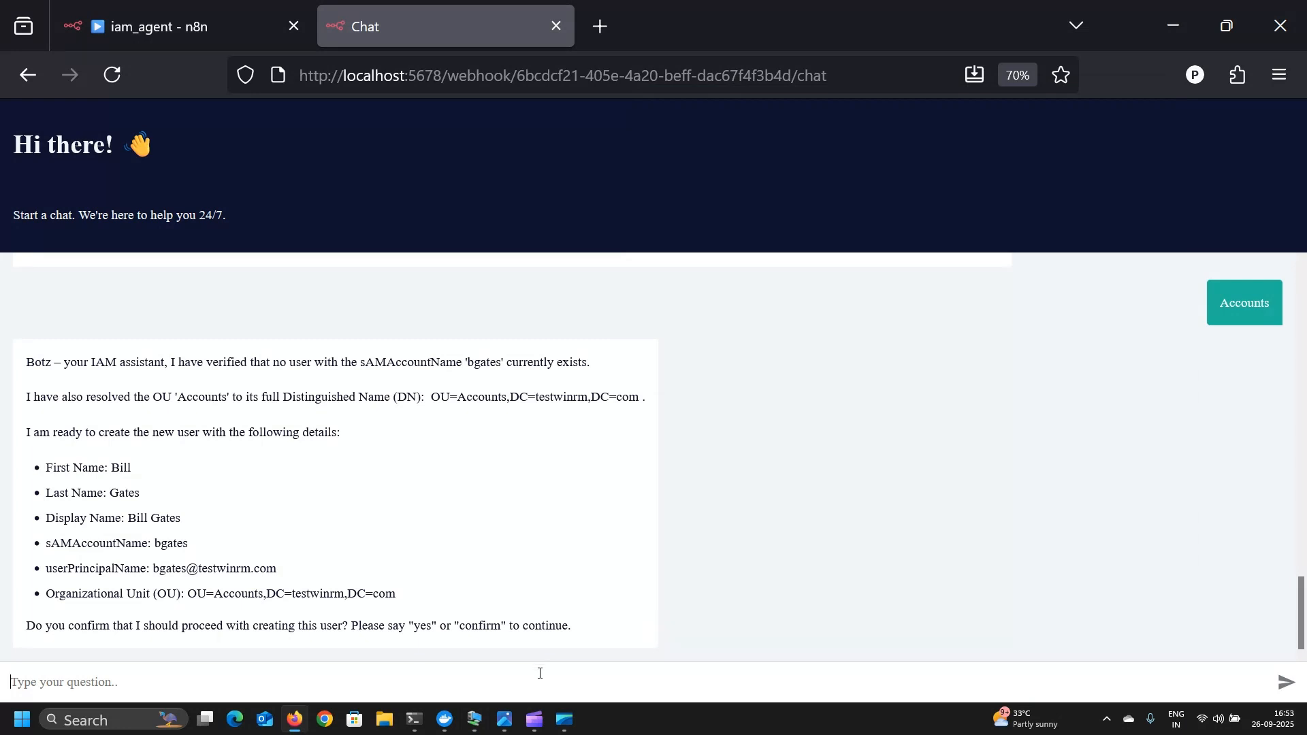
- Approve the user creation with 'yes' and bring up the iam_ai.png architecture diagram
type("yes")
key("Return")
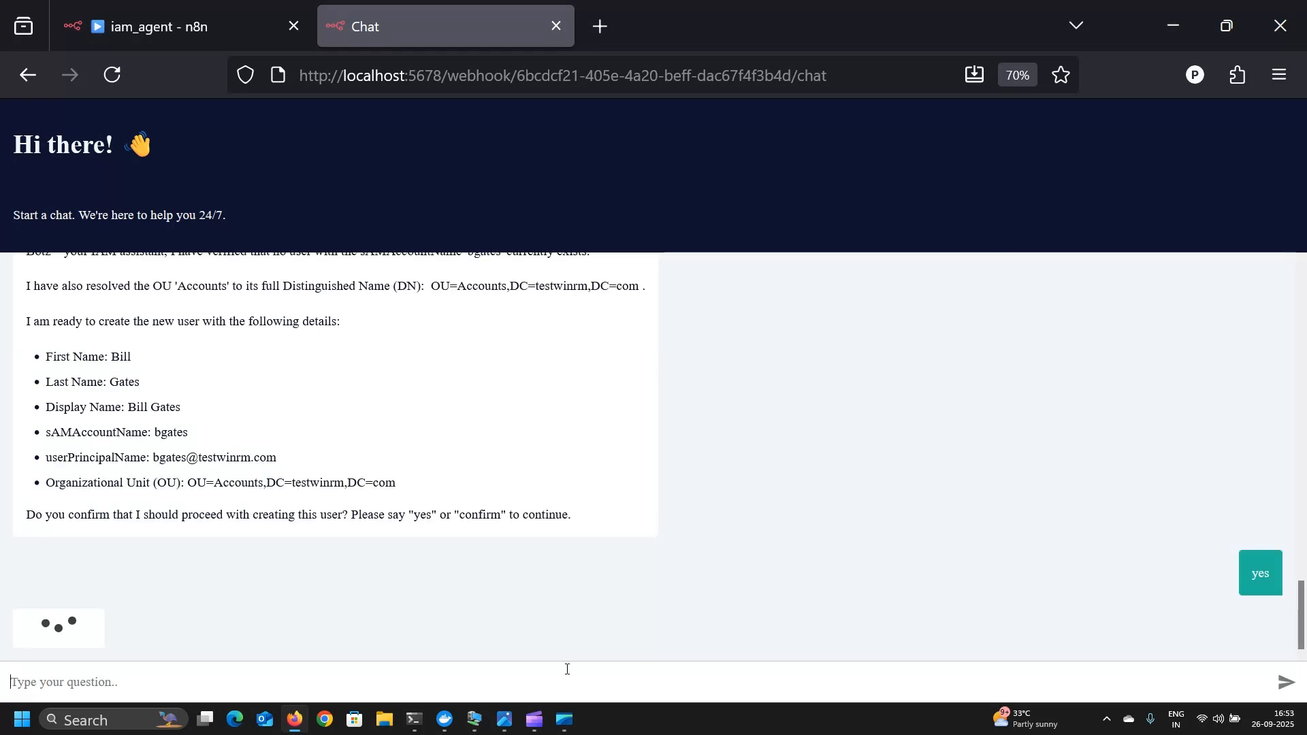
left_click(475, 719)
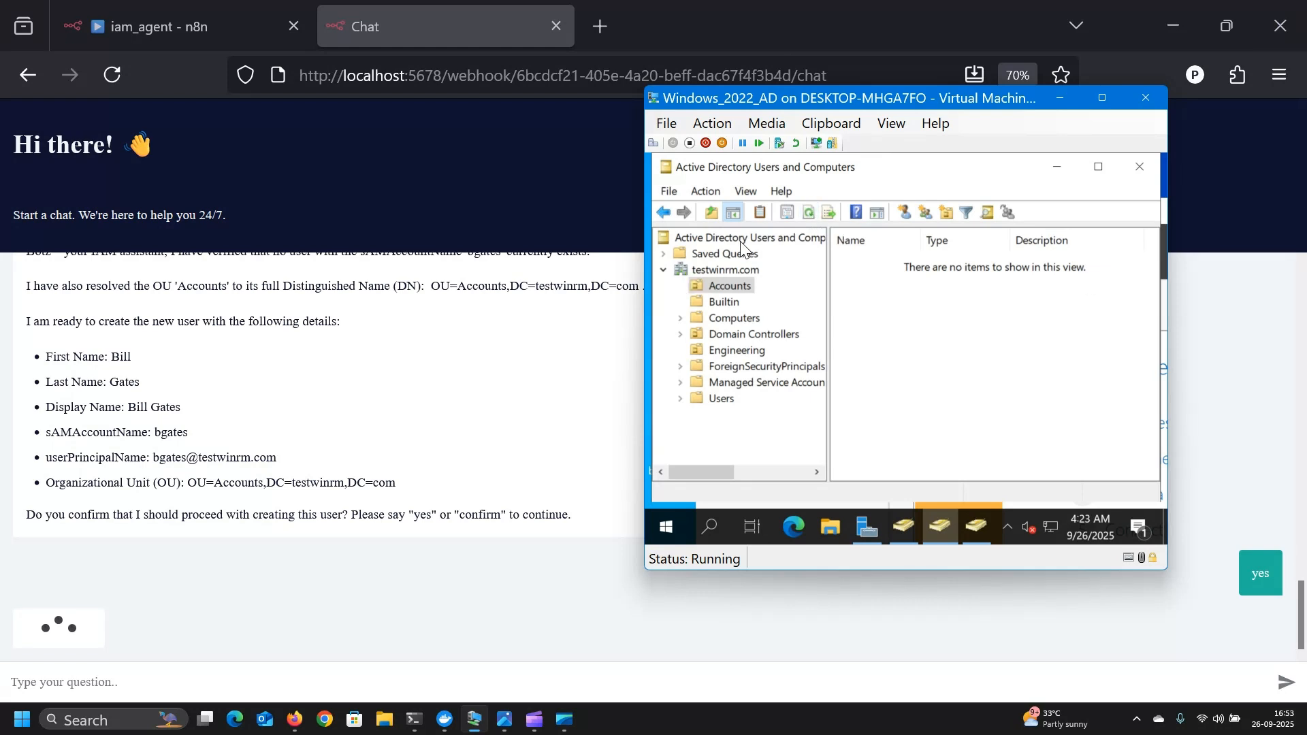
left_click(504, 719)
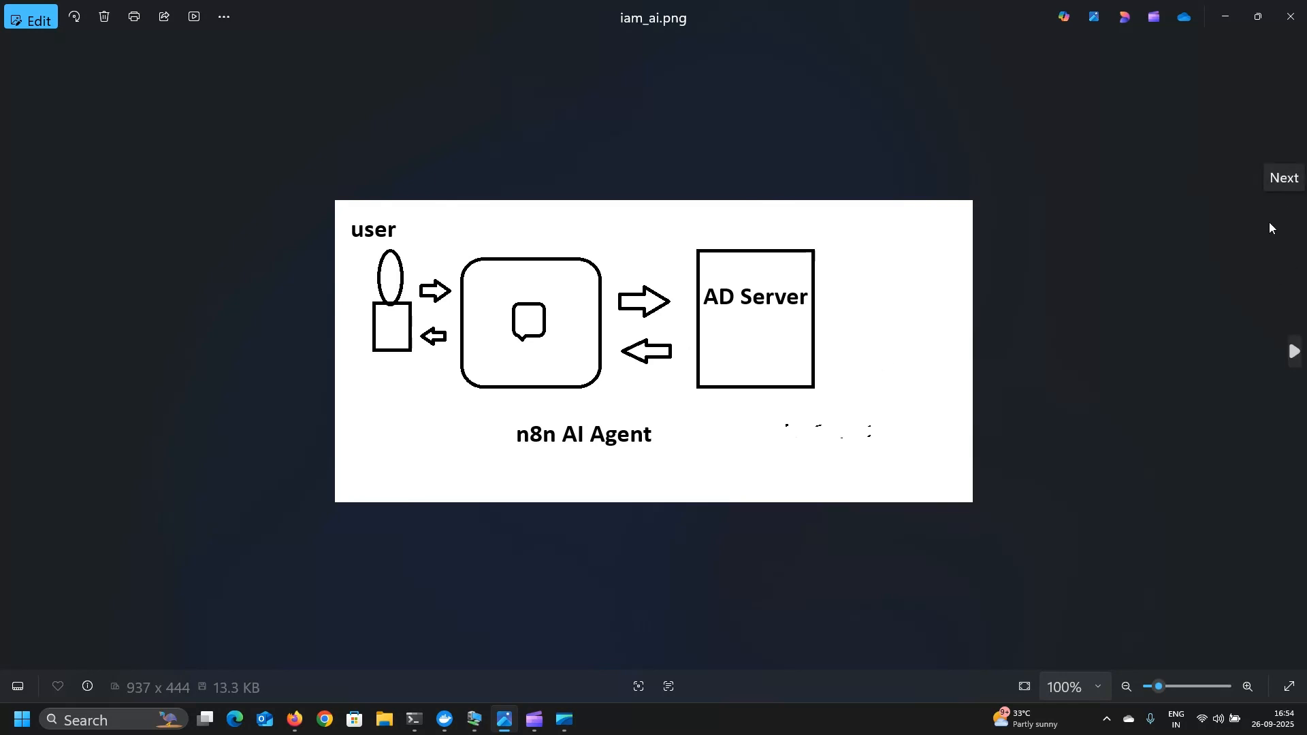
- Minimize the Photos window showing iam_ai.png
left_click(1222, 20)
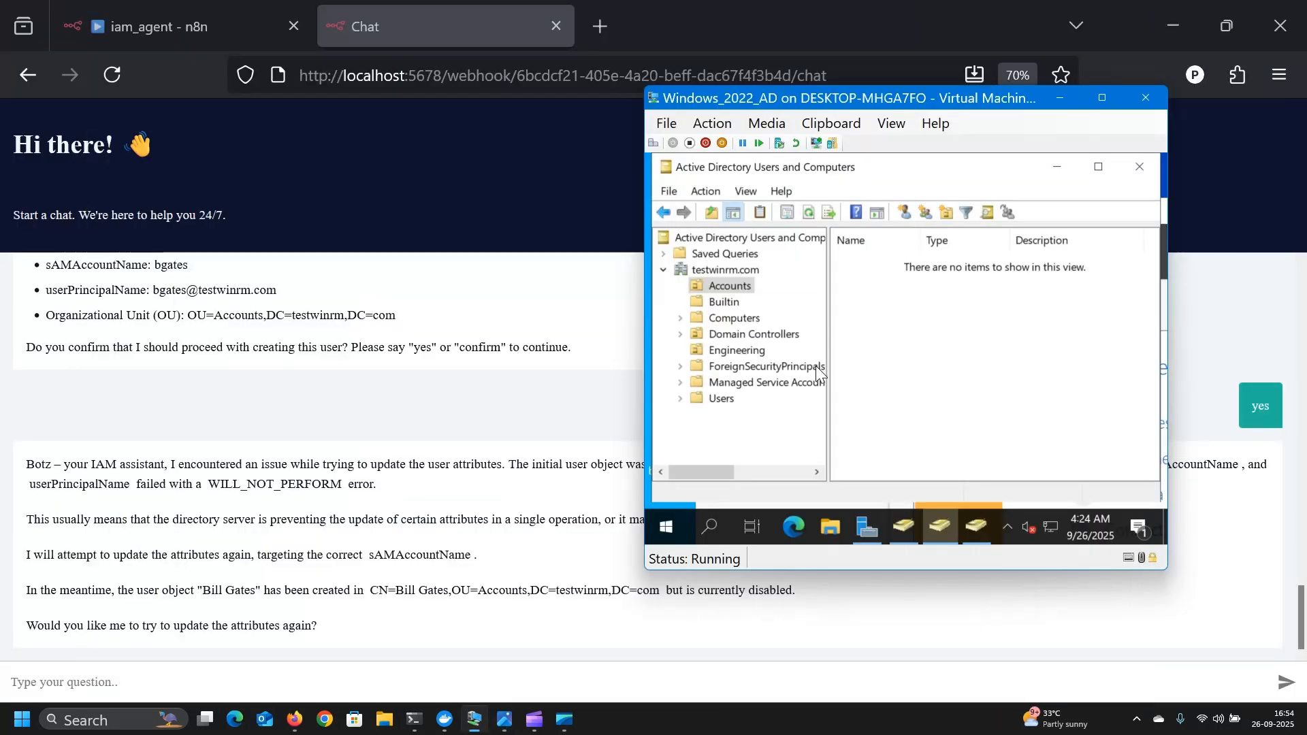
- Refresh the Accounts OU to see the new user, then switch to the iam_agent workflow tab
left_click(810, 213)
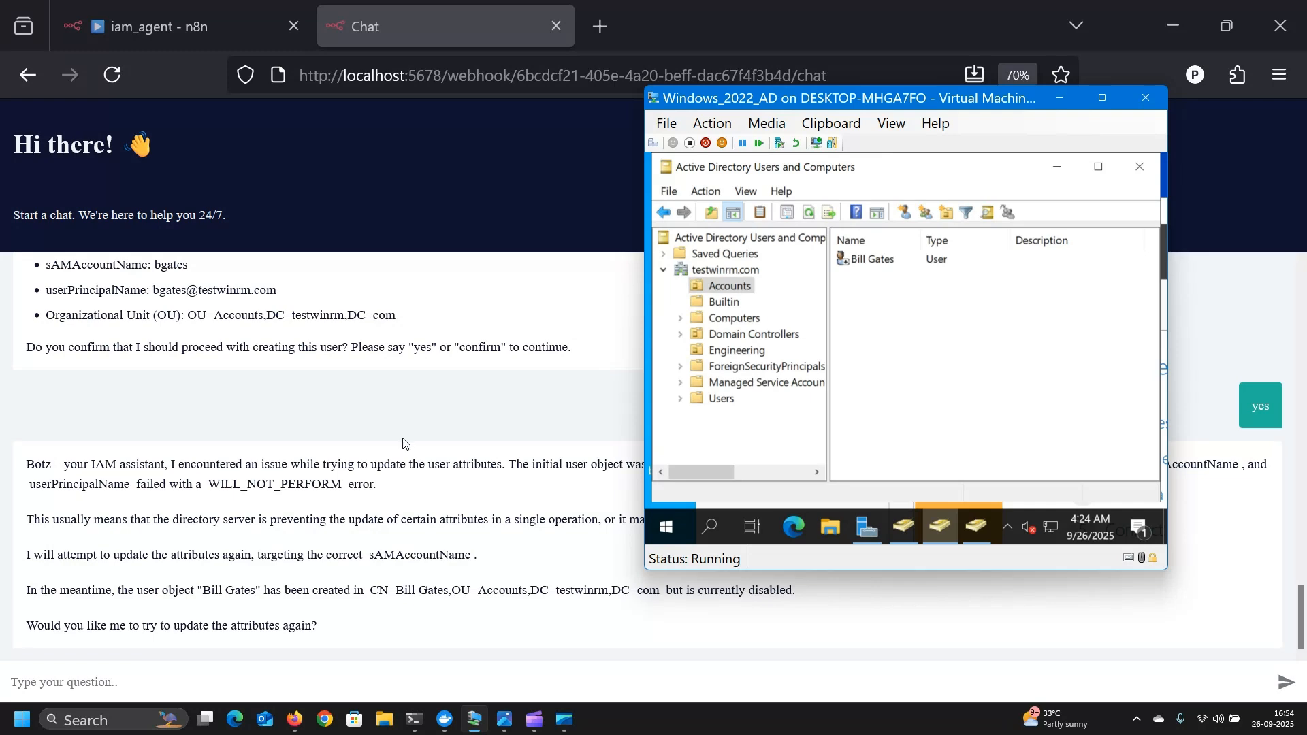
left_click(246, 9)
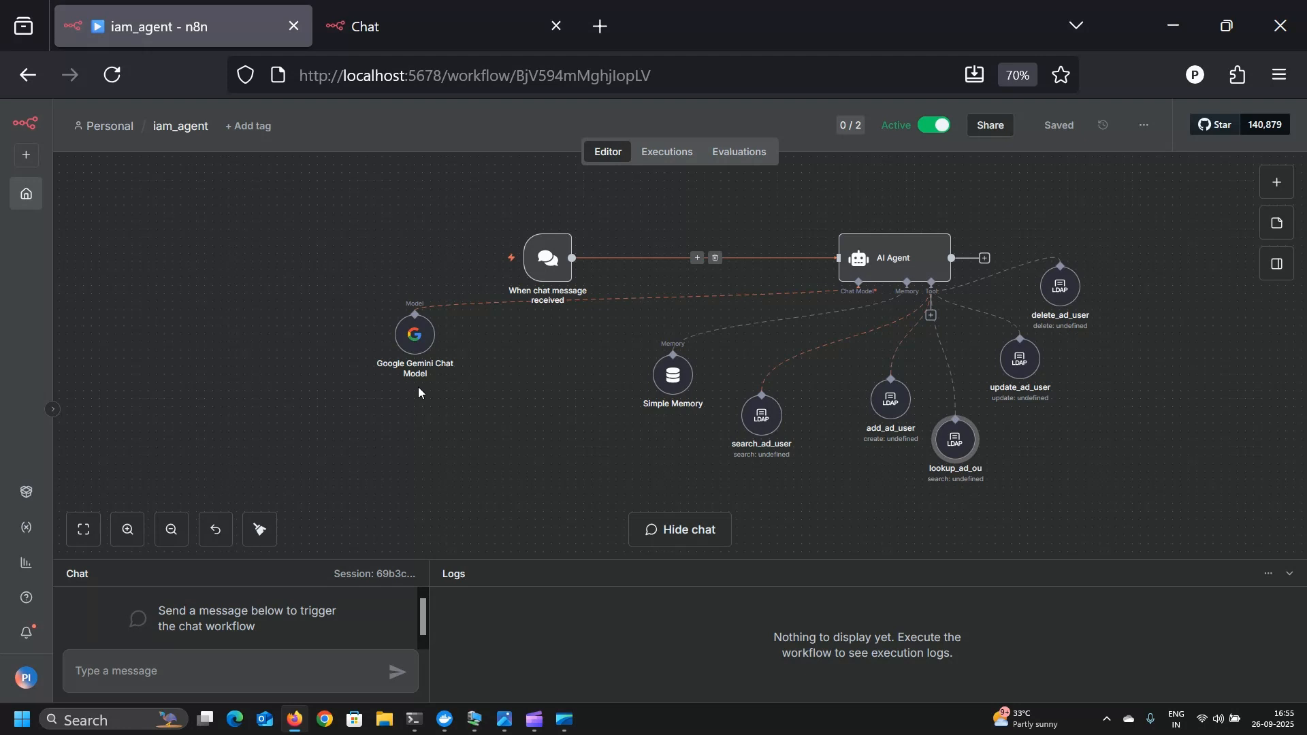
double_click(421, 346)
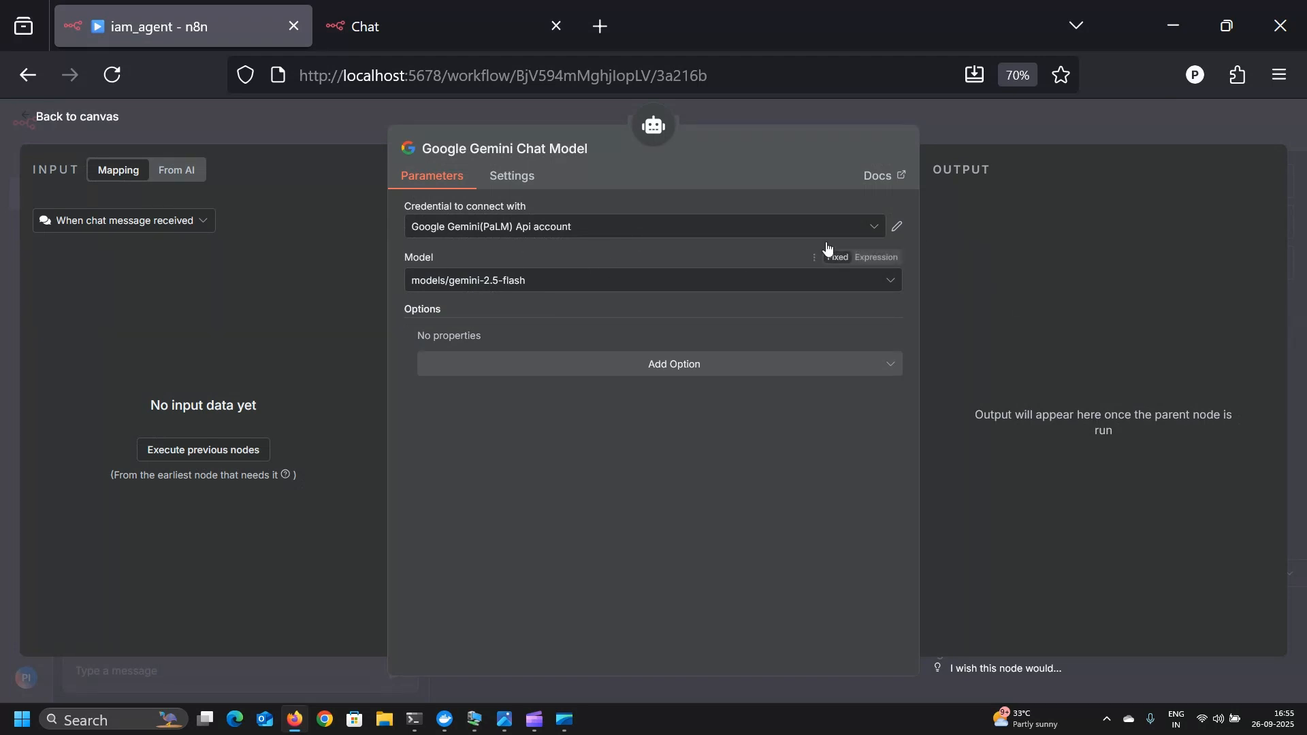
left_click(522, 290)
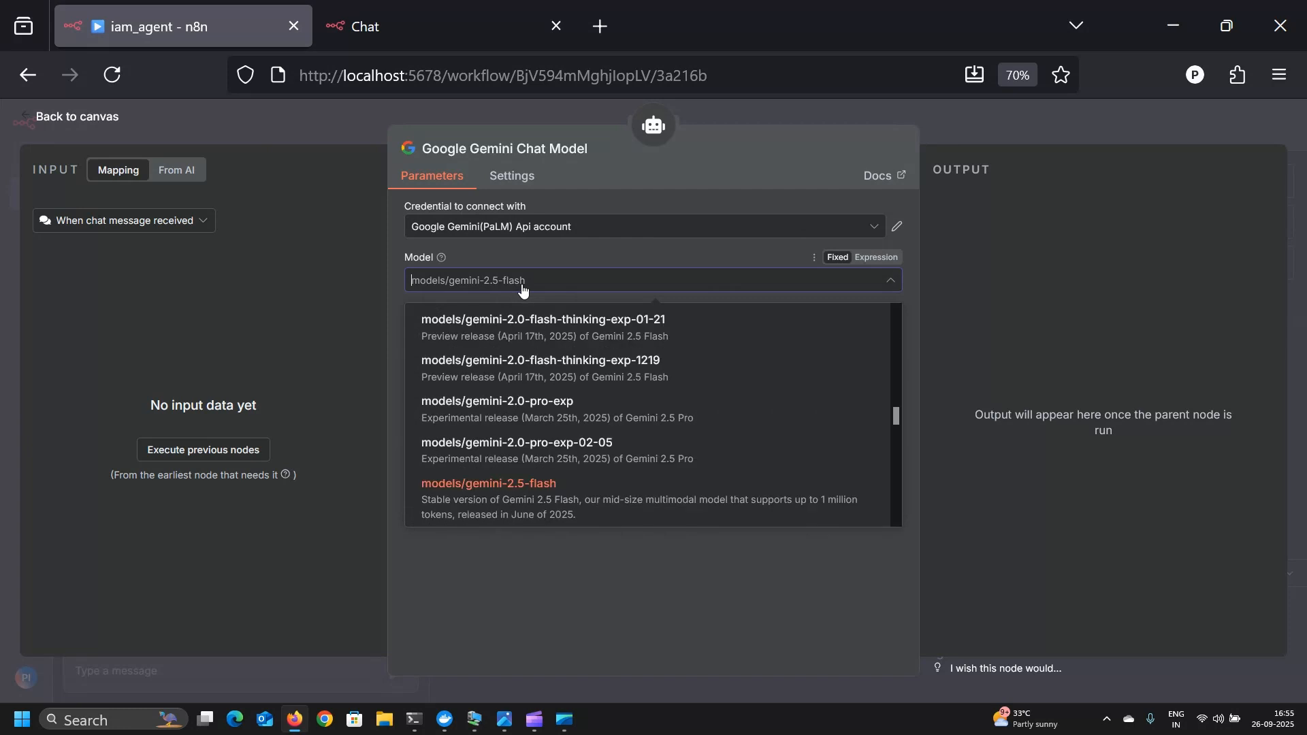
left_click(68, 119)
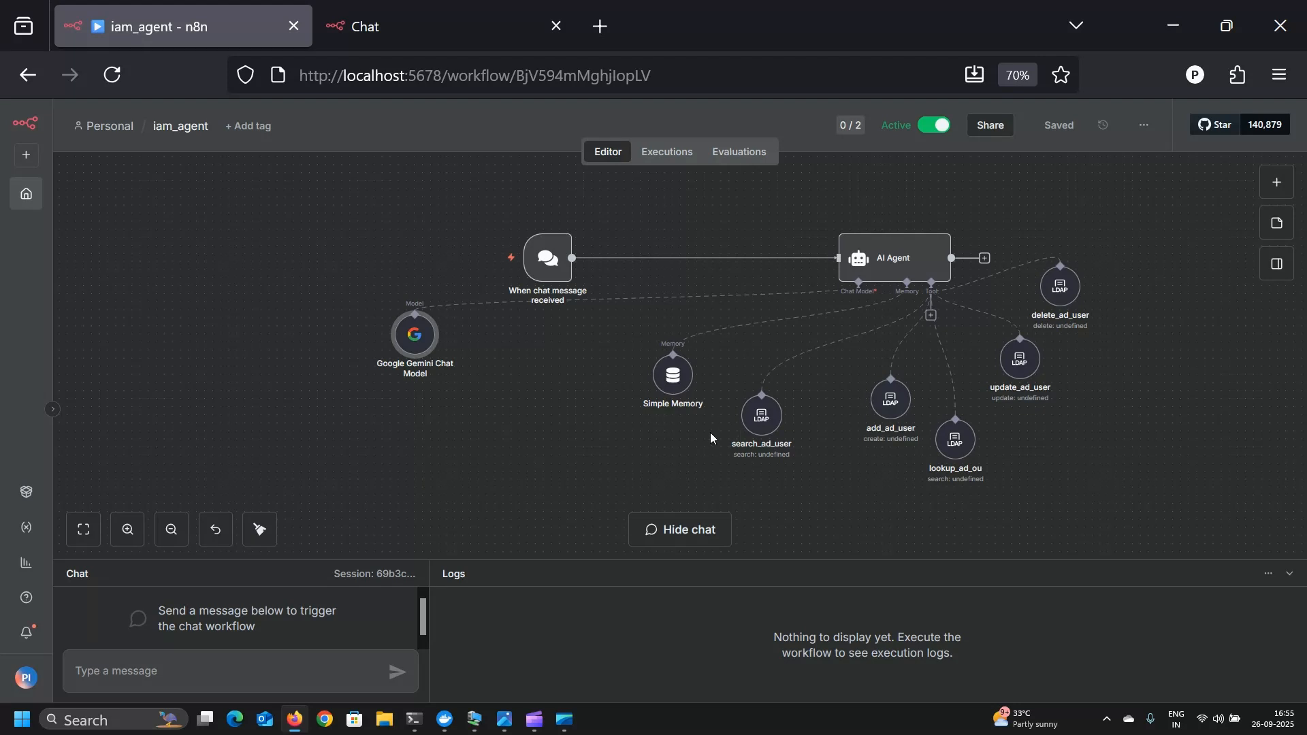
left_click(680, 388)
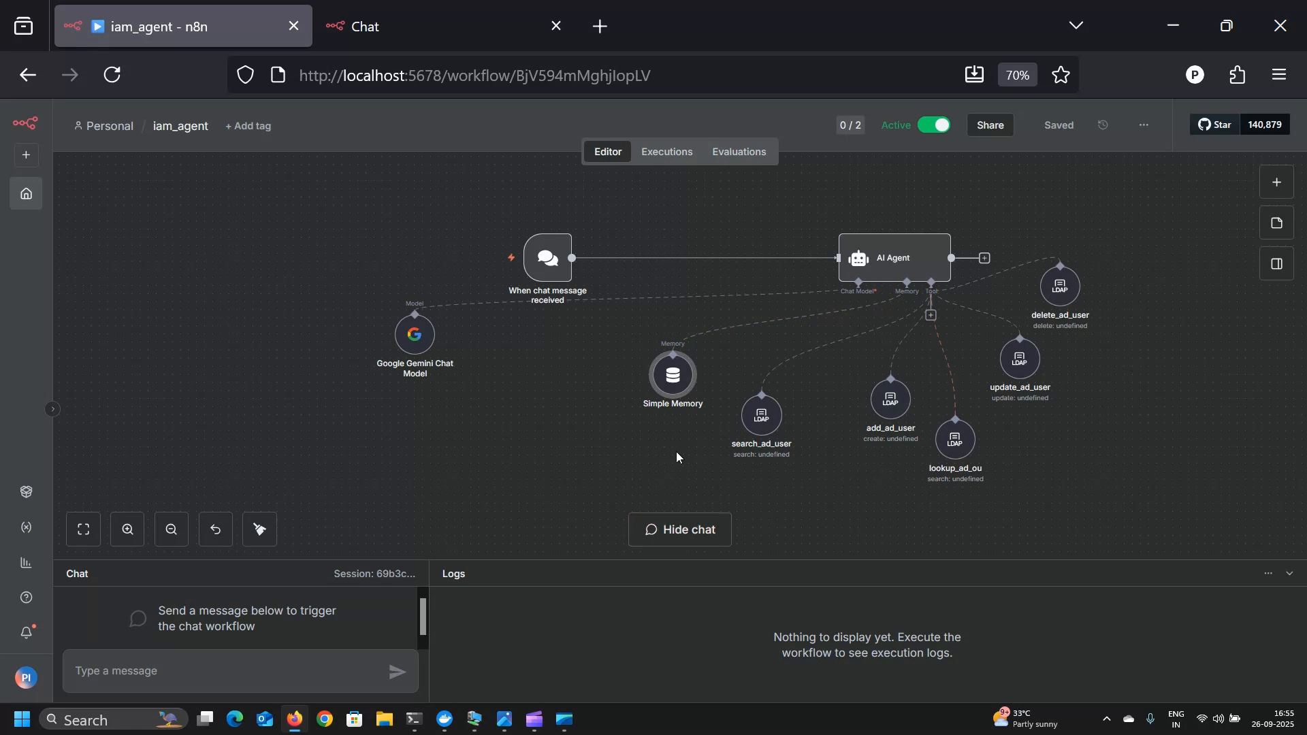
left_click(760, 432)
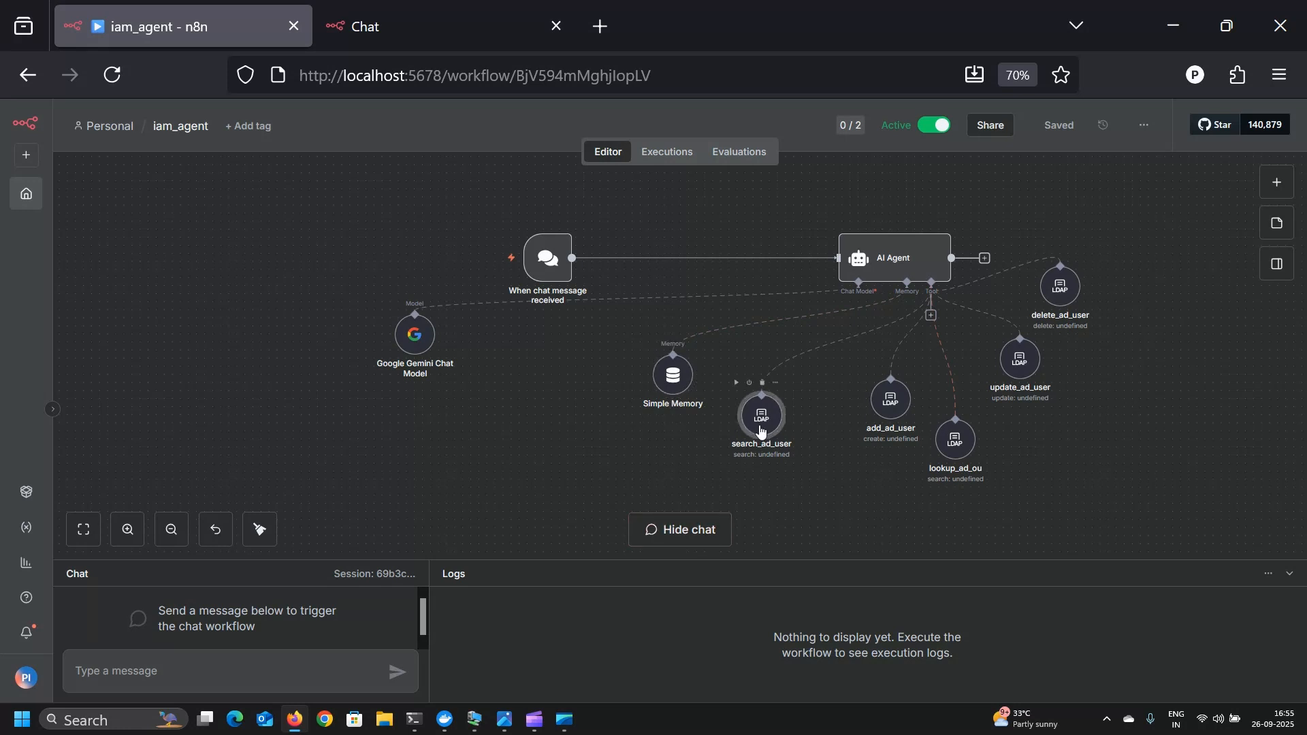
left_click(895, 407)
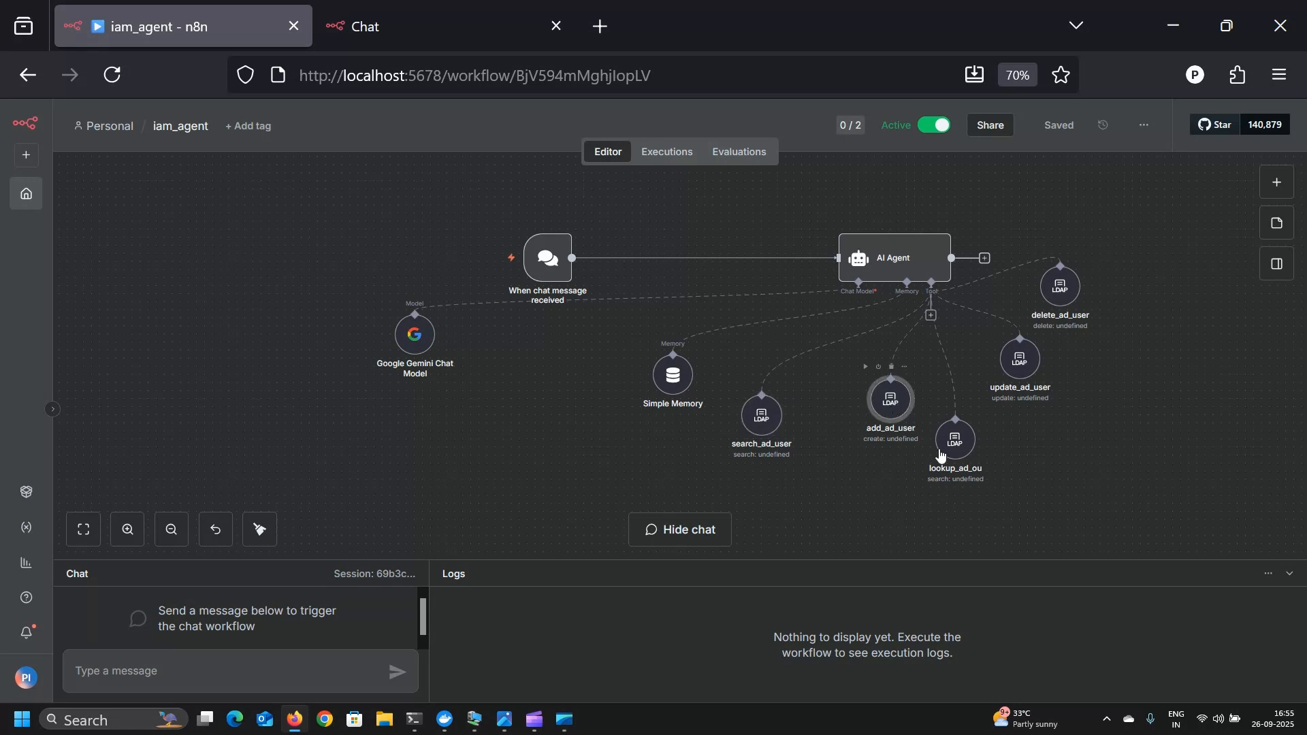
left_click(961, 452)
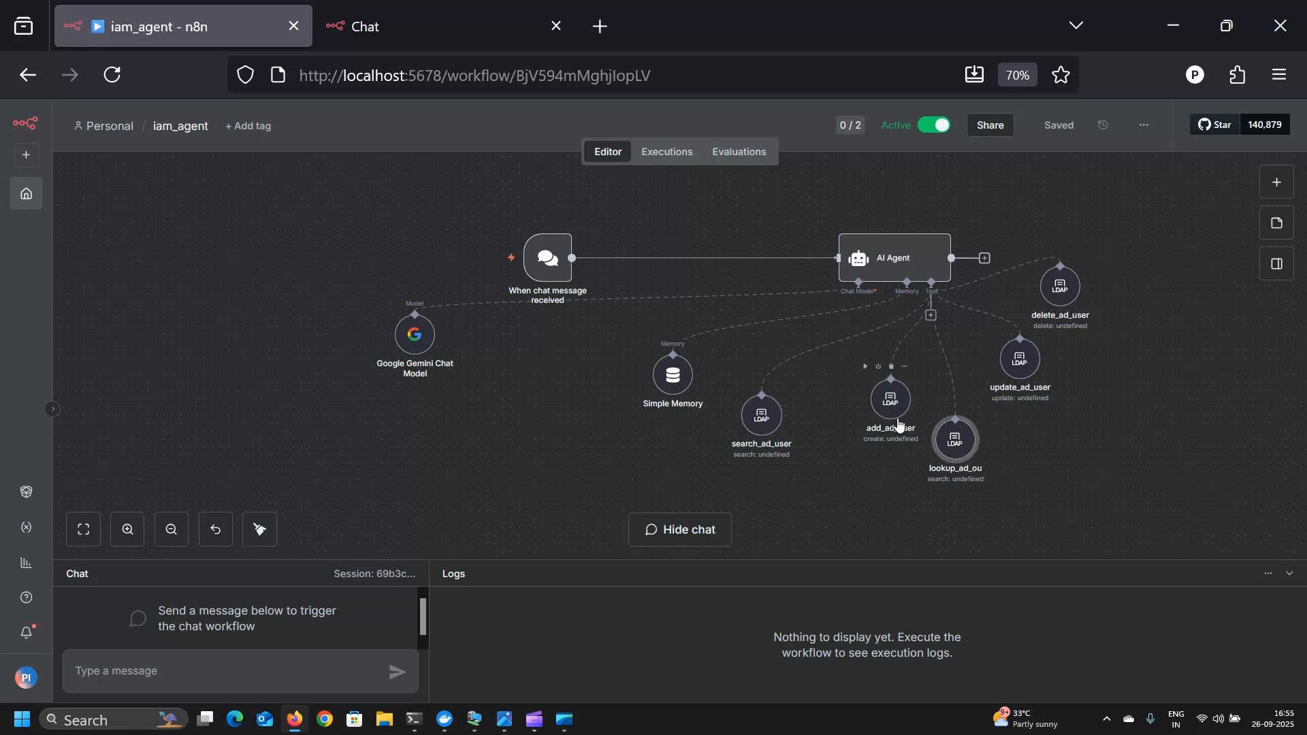
mouse_move(938, 450)
left_click(1026, 369)
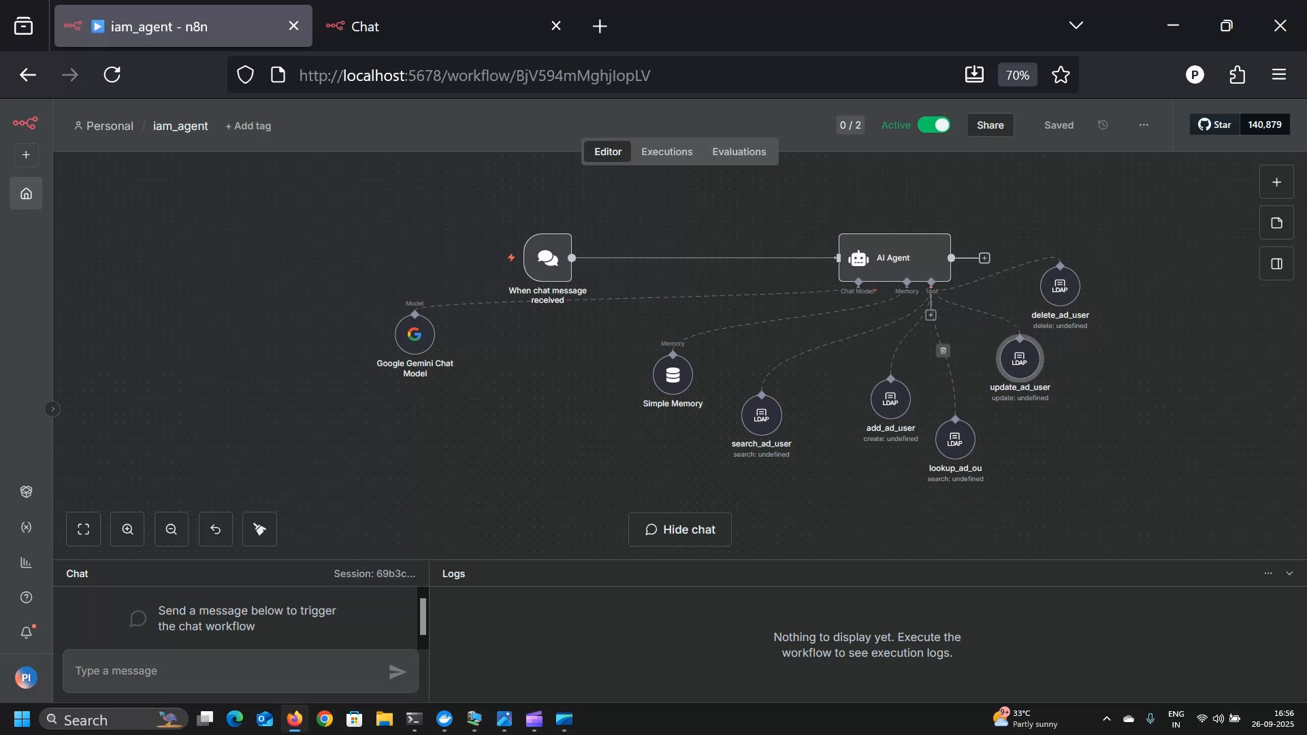
left_click(475, 720)
left_click(872, 260)
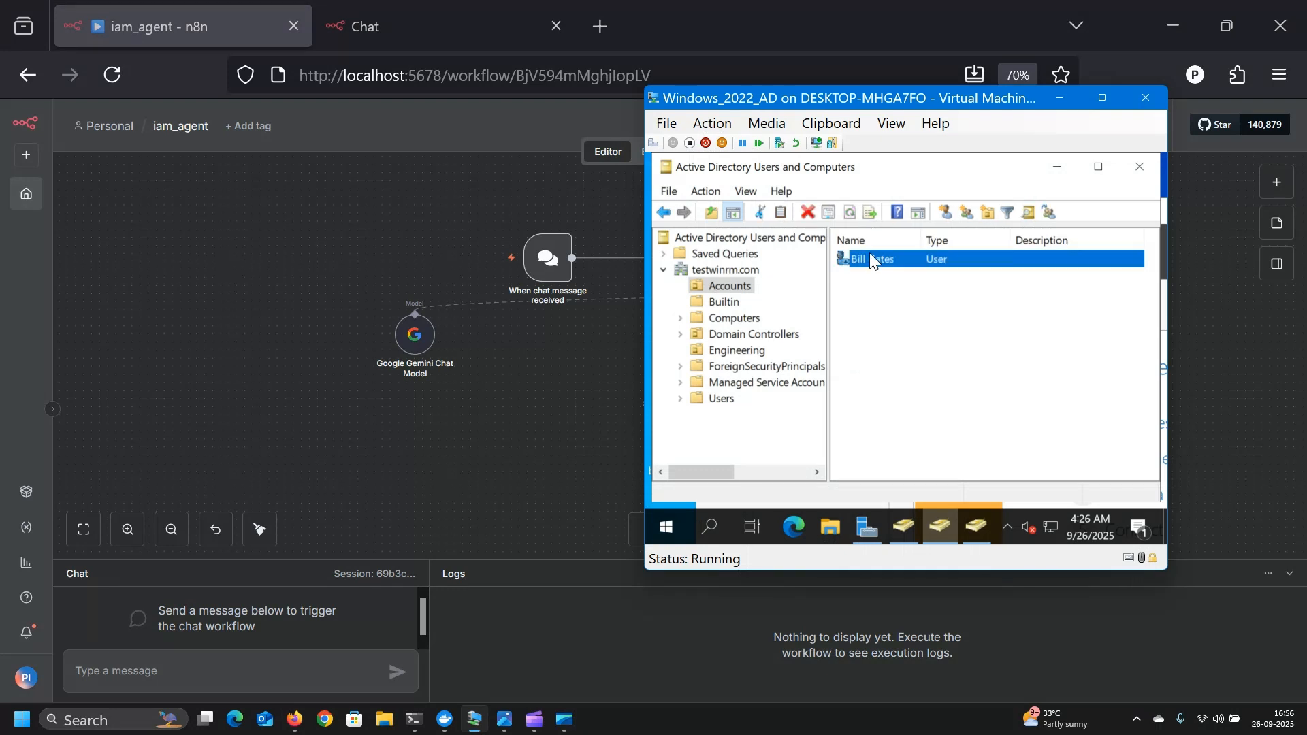
double_click(871, 259)
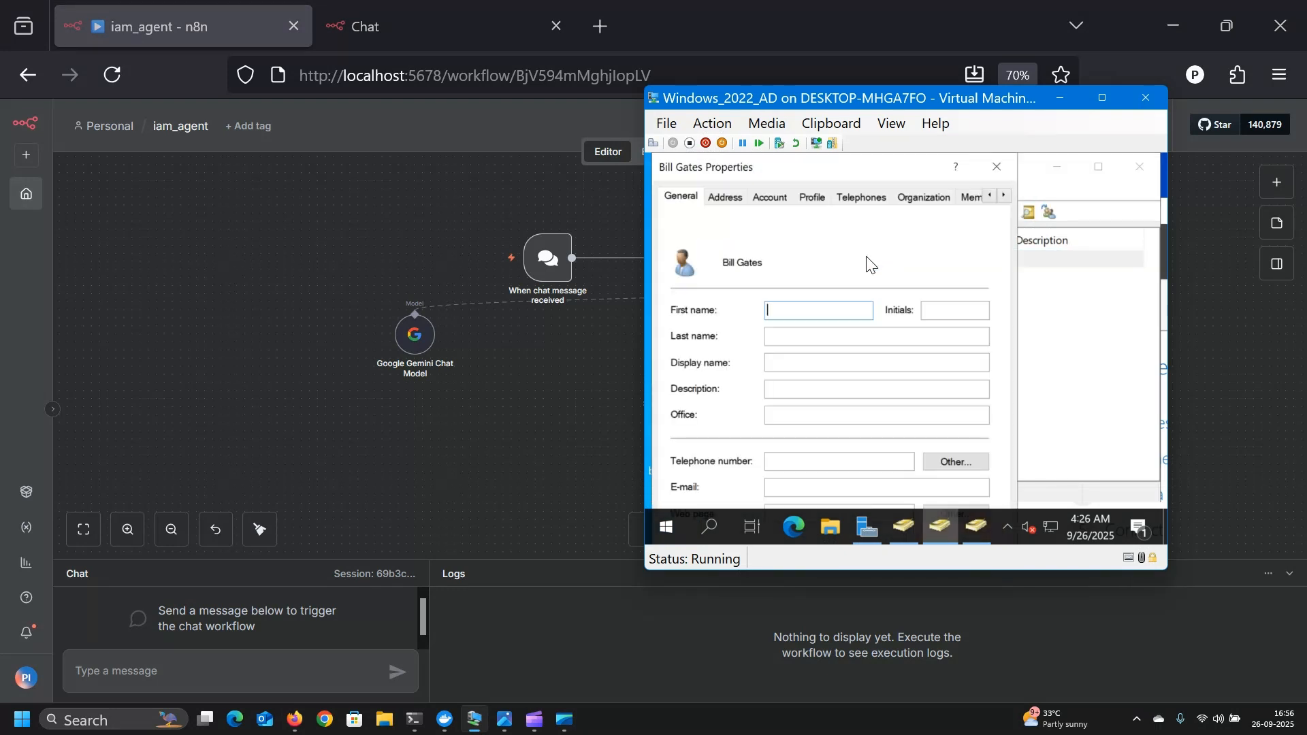
left_click(777, 200)
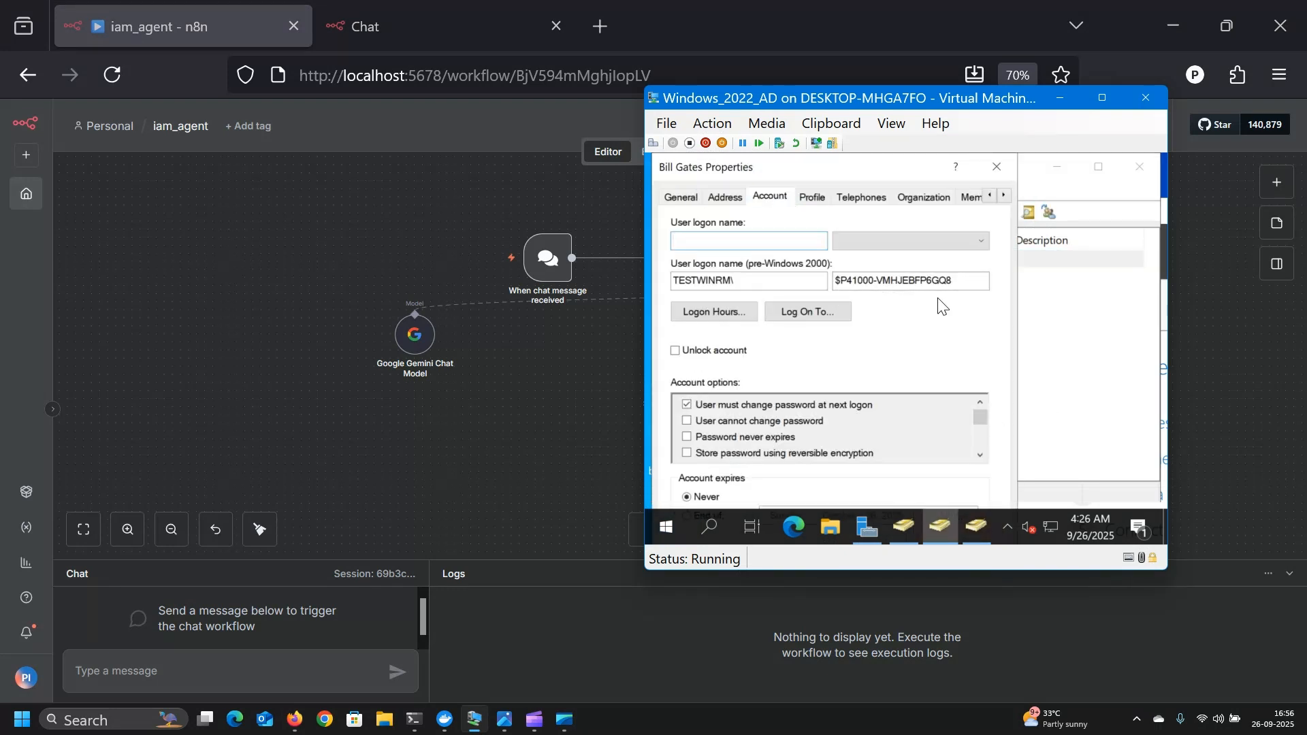
left_click(1062, 101)
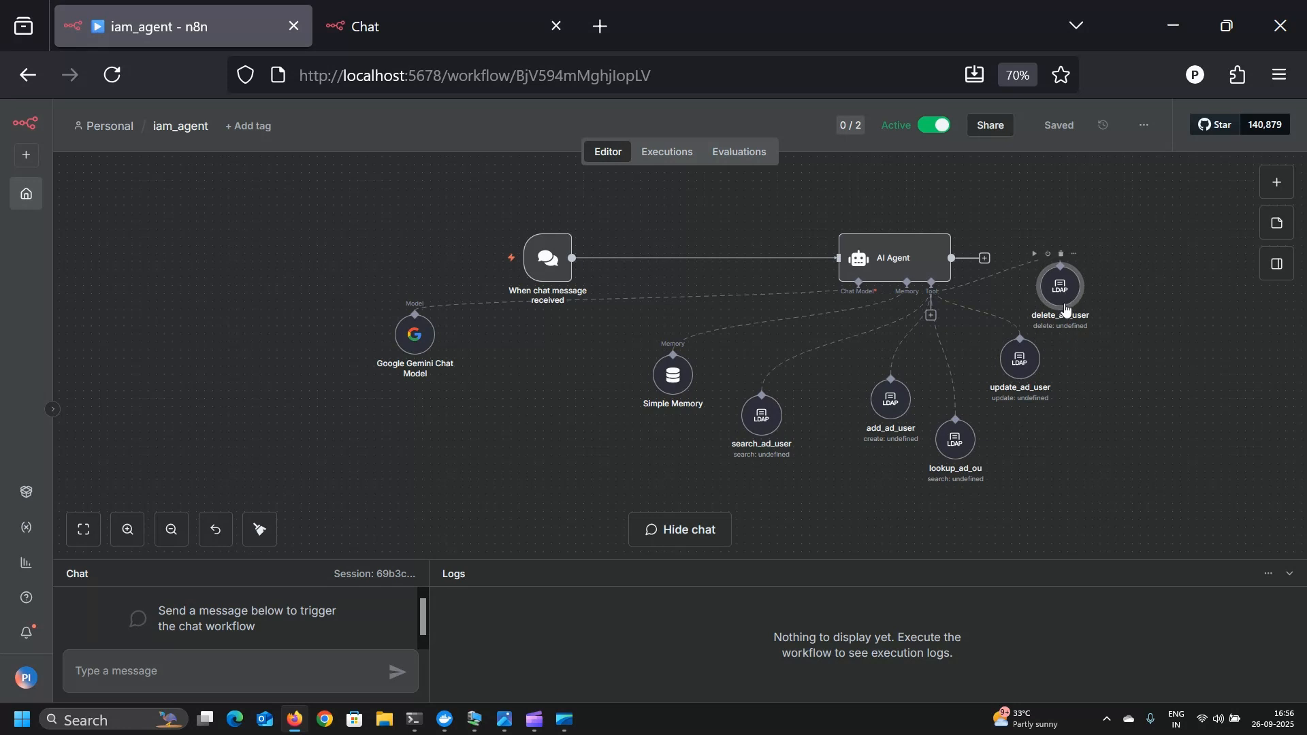
mouse_move(1010, 292)
left_click(767, 427)
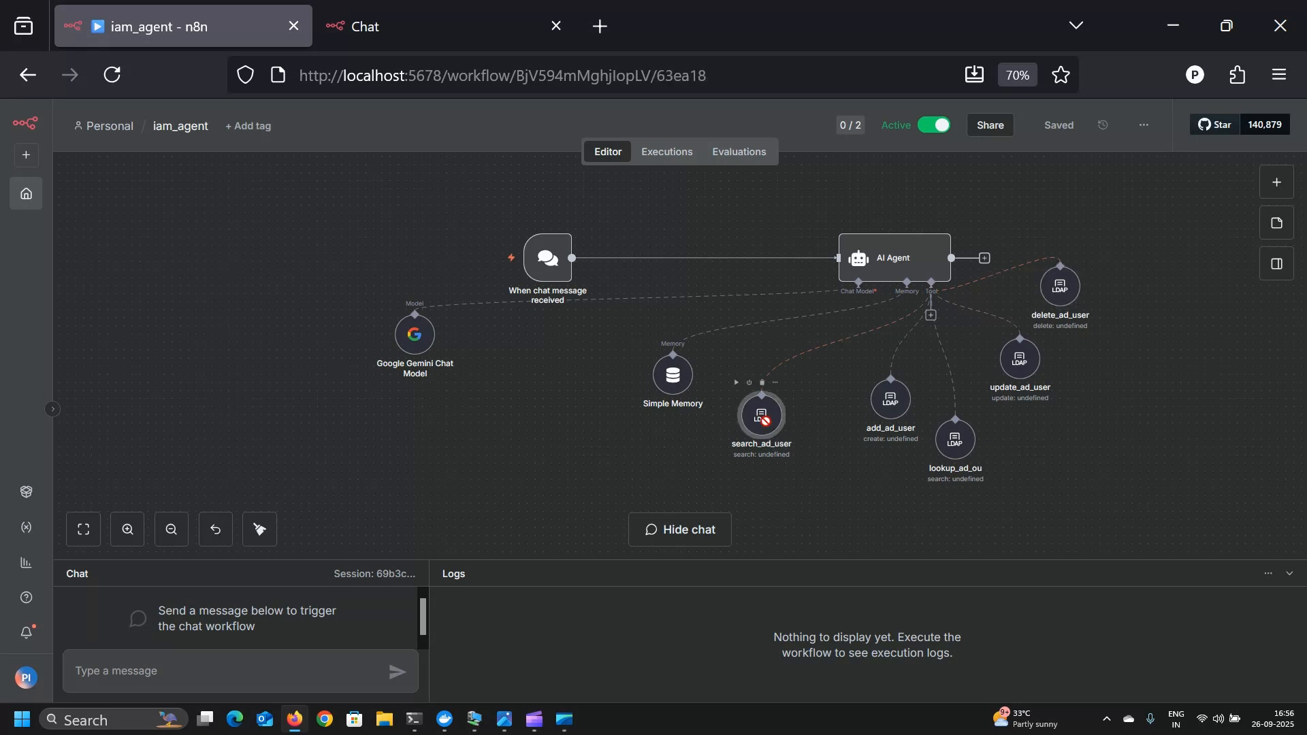
double_click(767, 426)
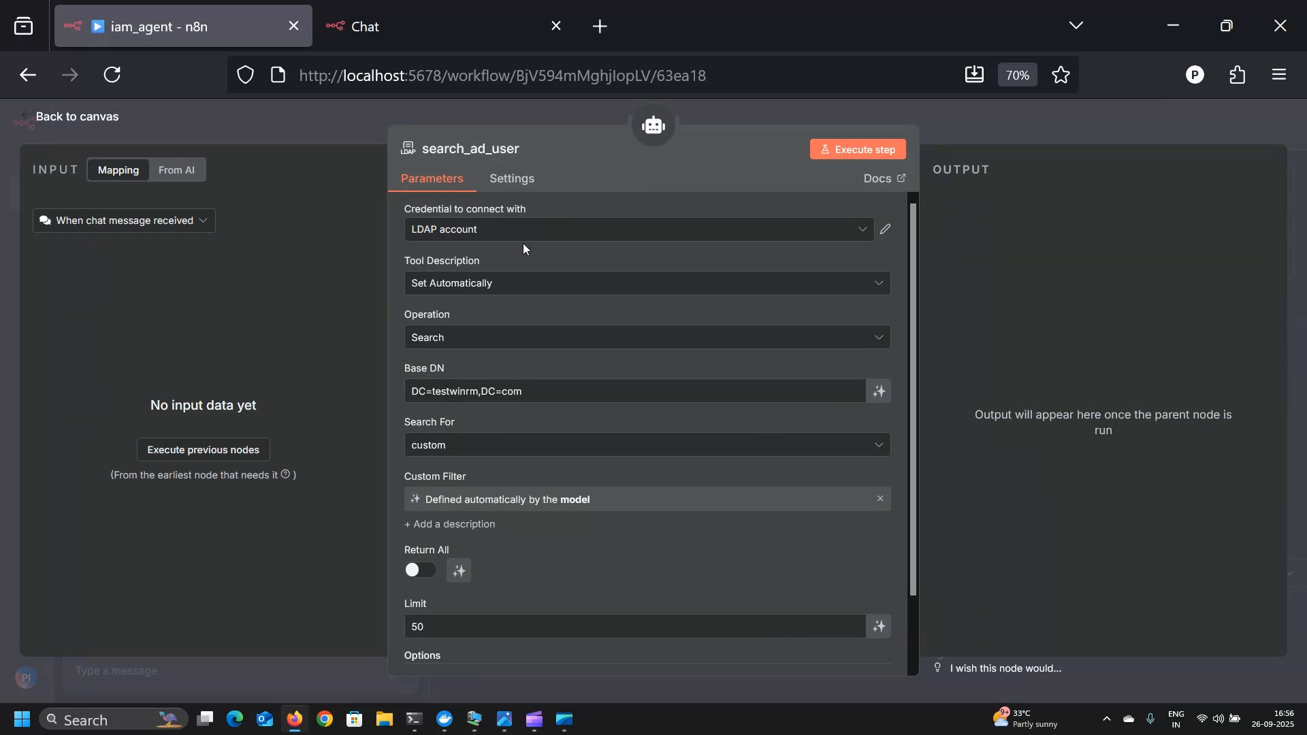
left_click(79, 121)
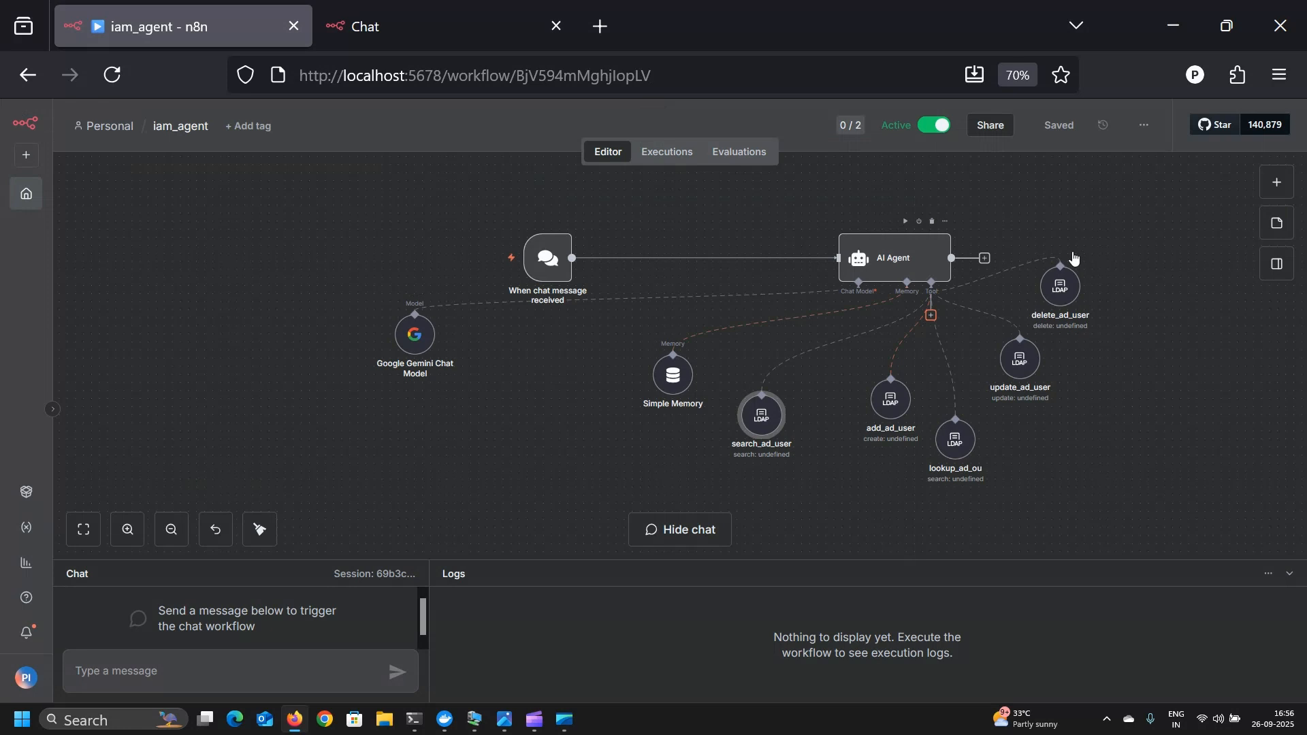
left_click(931, 314)
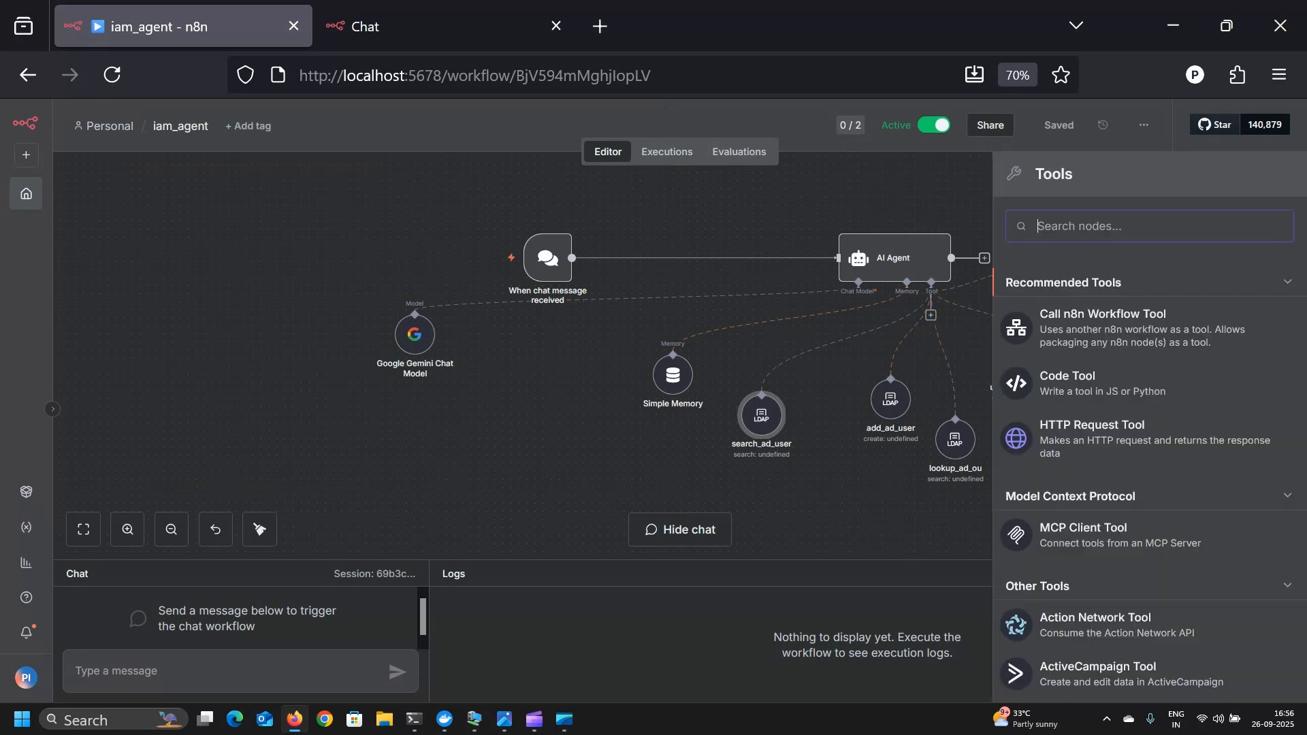
type("ldap")
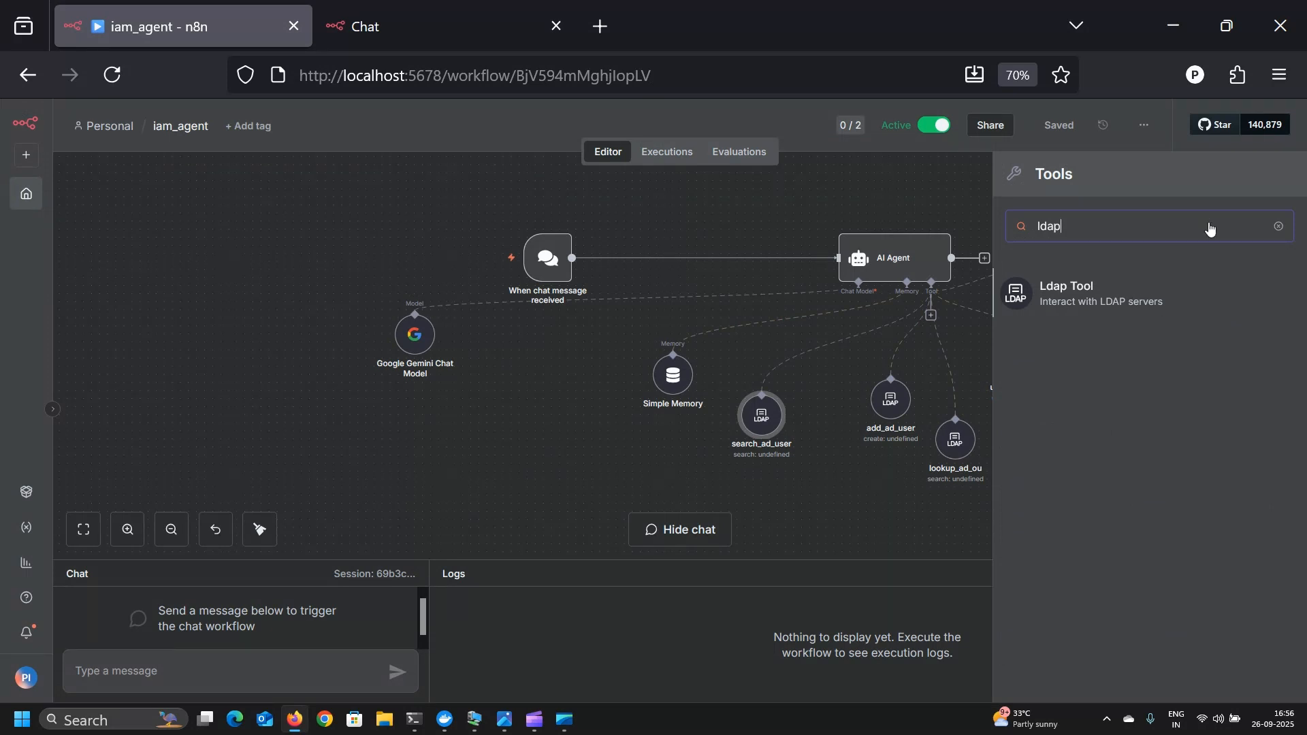
left_click(794, 210)
left_click(764, 428)
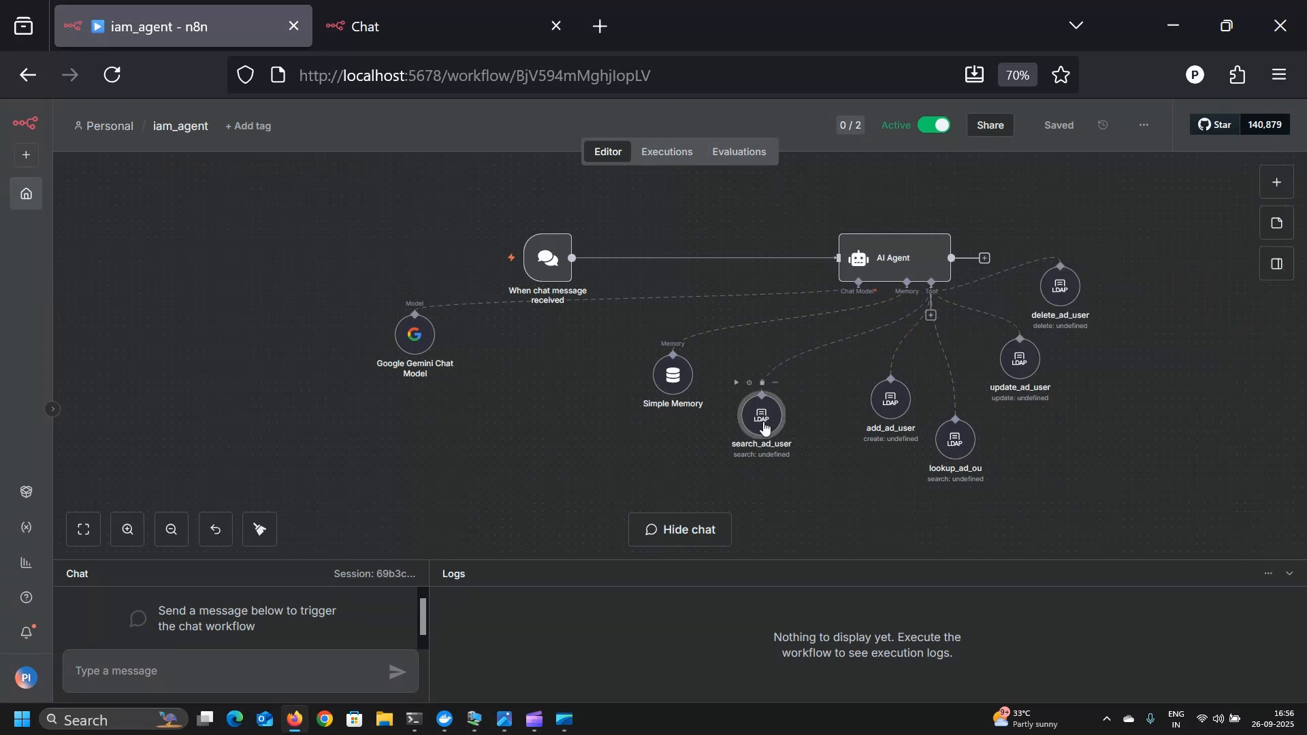
double_click(764, 427)
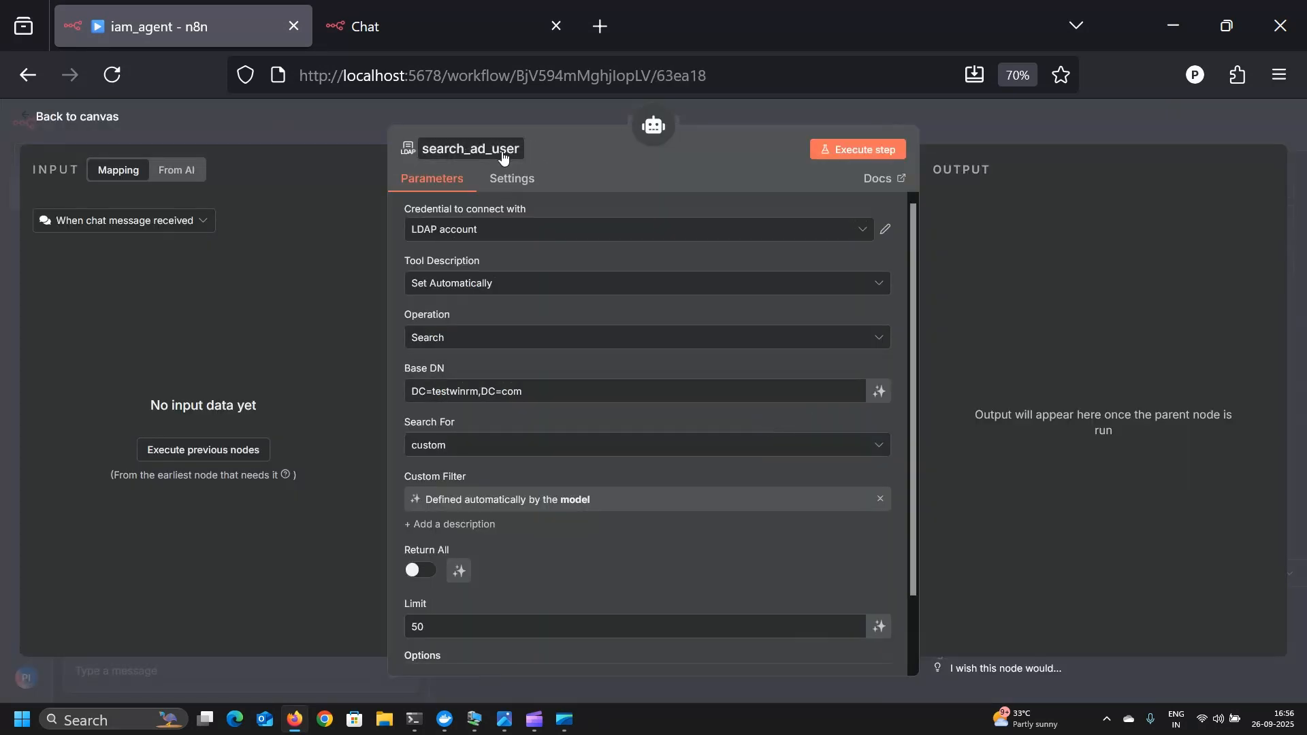
left_click(524, 238)
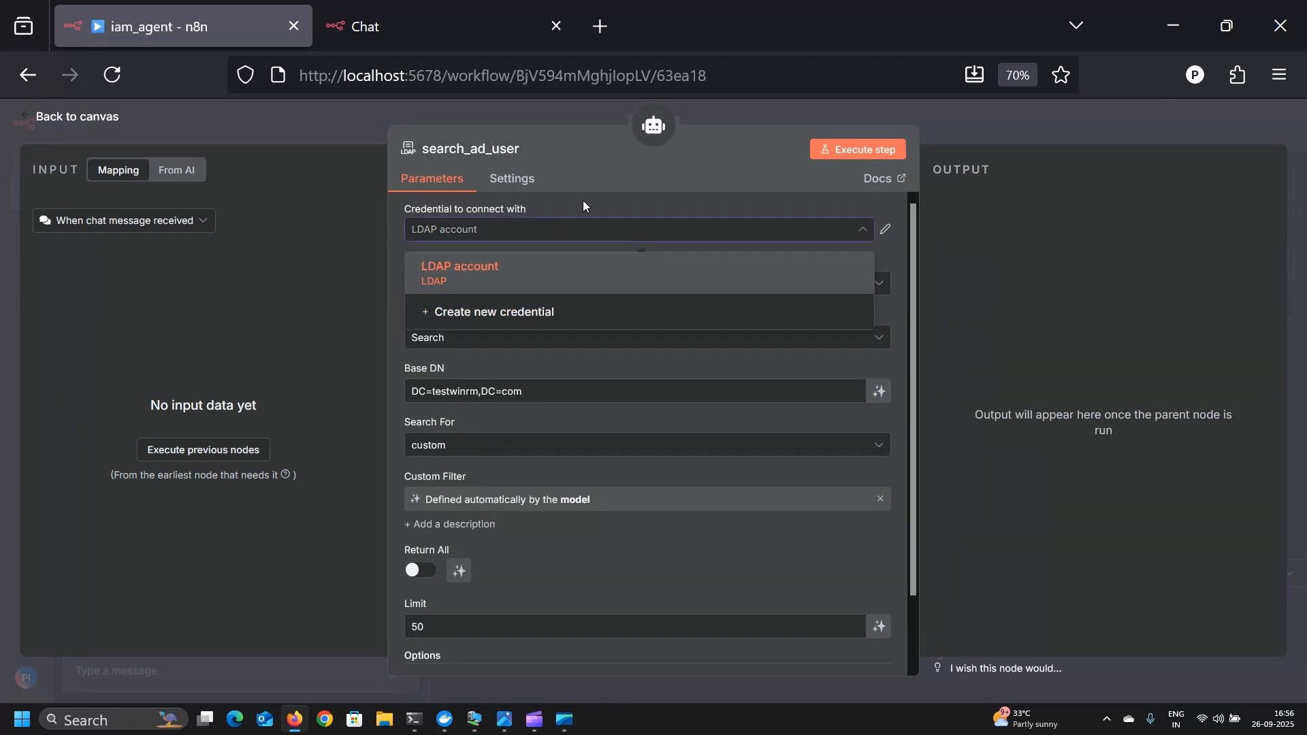
left_click(582, 164)
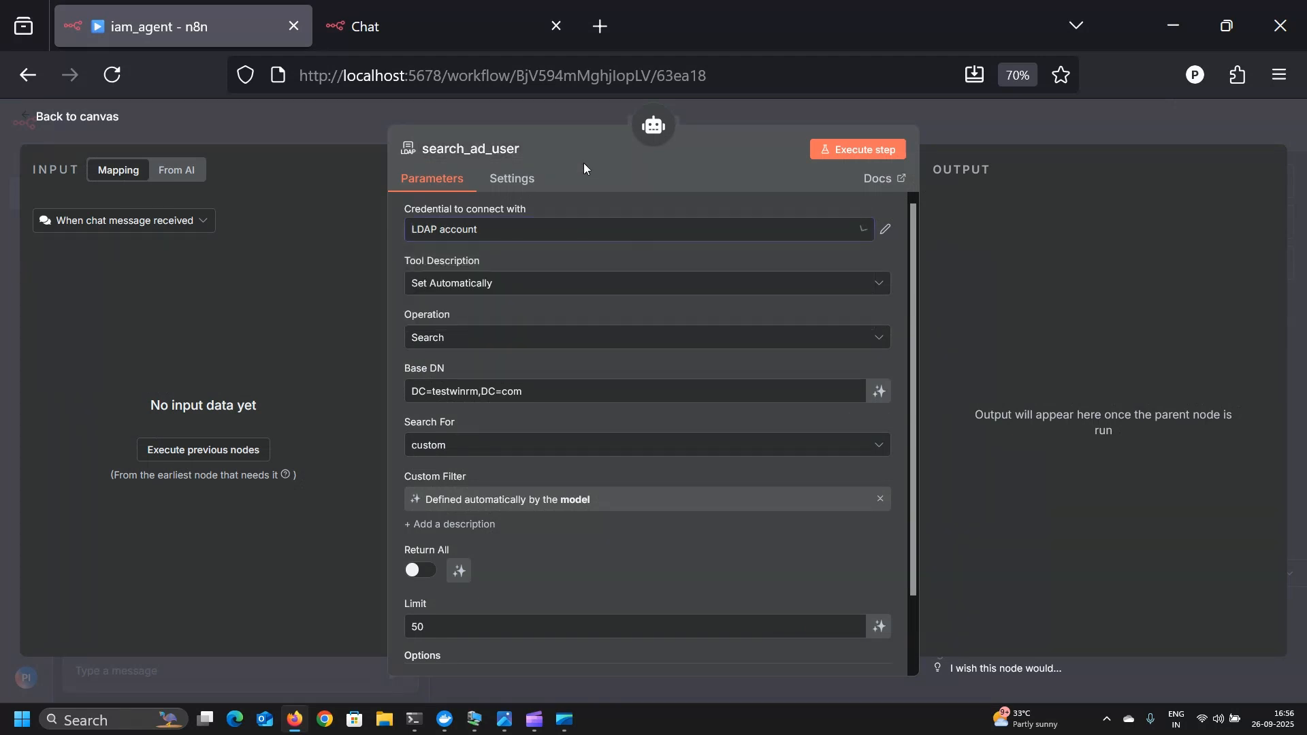
left_click(544, 285)
left_click(544, 285)
left_click(542, 283)
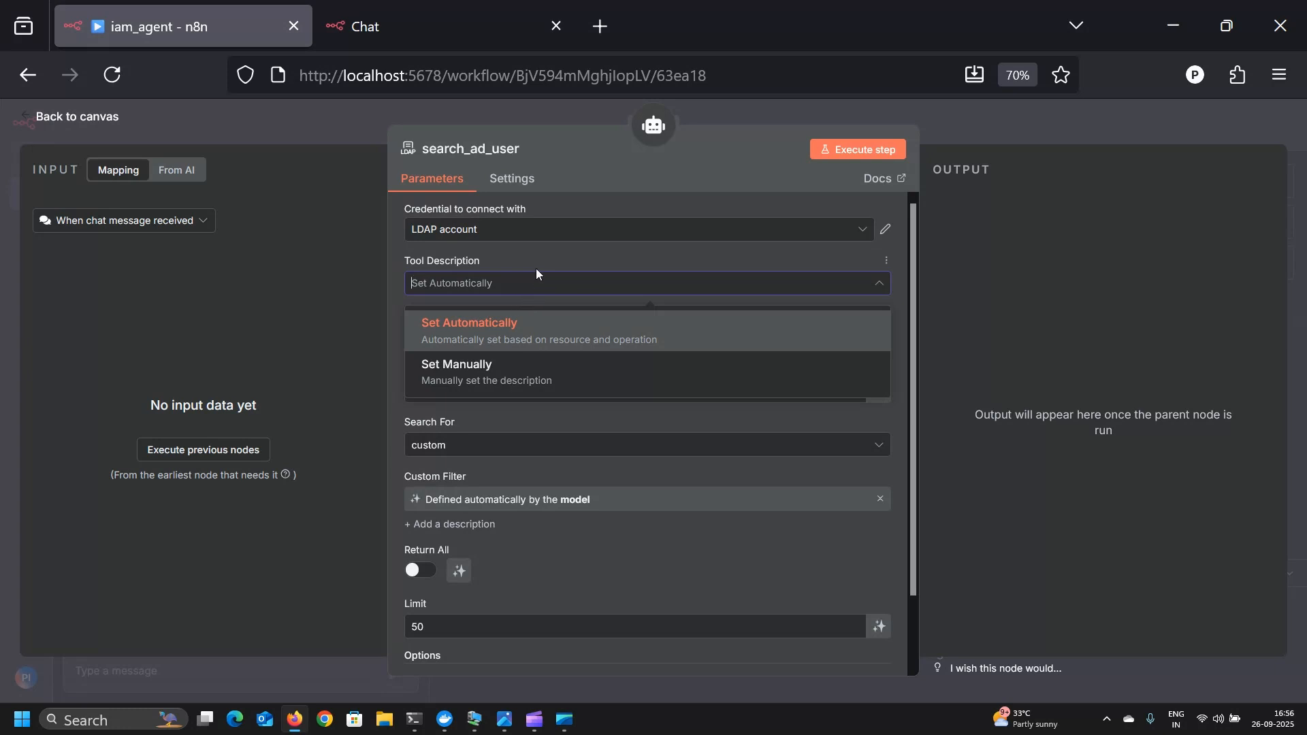
left_click(536, 274)
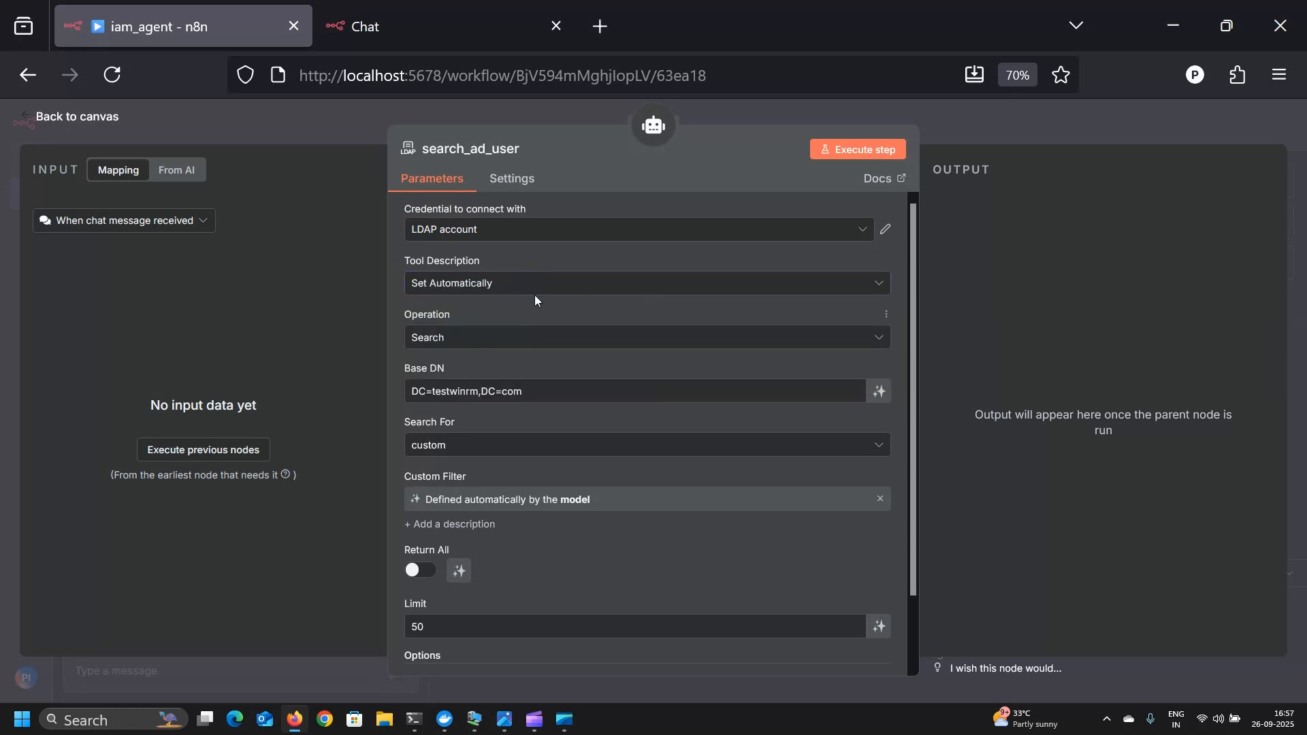
left_click(504, 343)
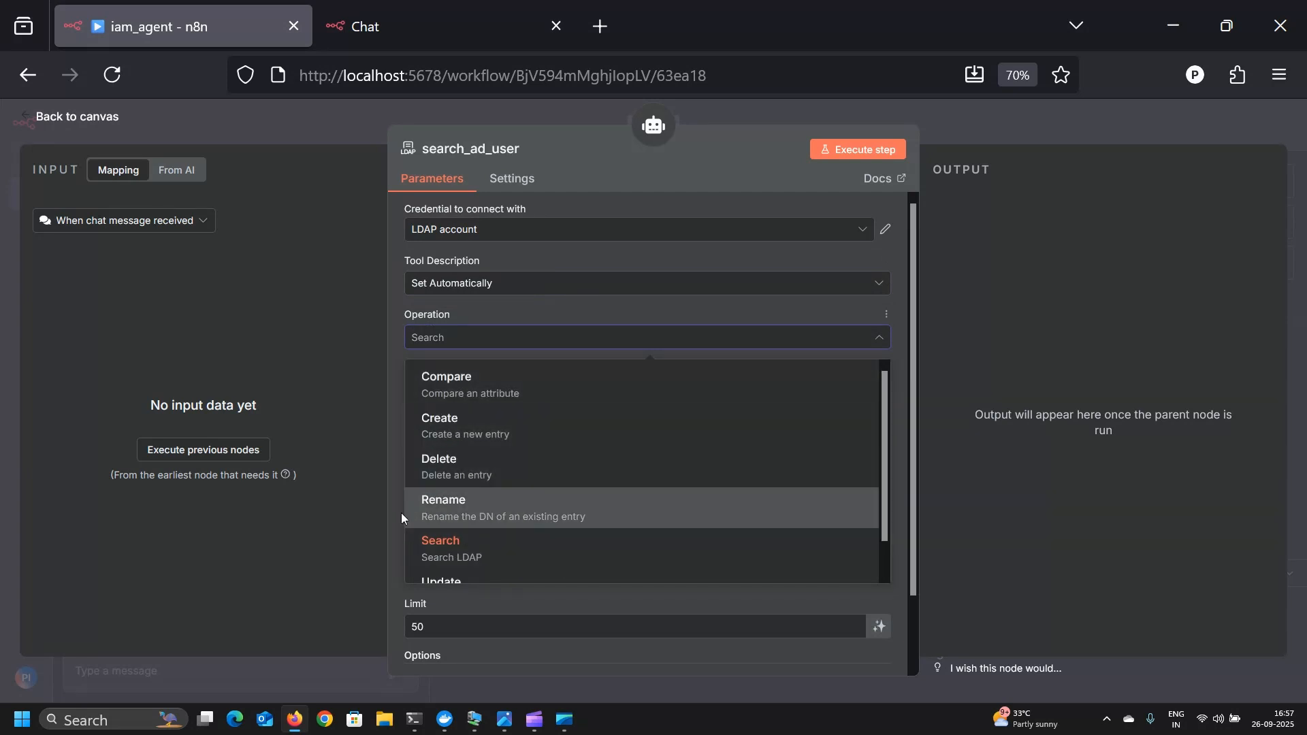
left_click(717, 313)
scroll(798, 464, "down", 2)
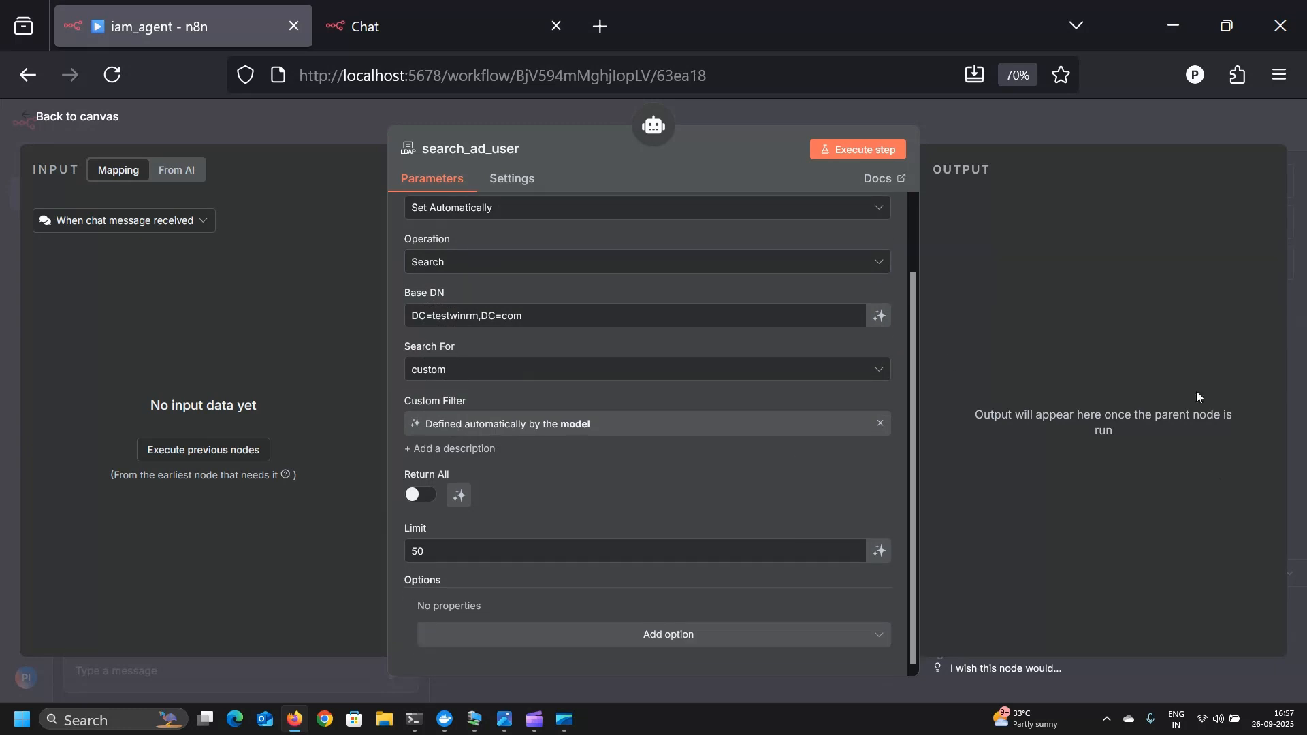
scroll(577, 351, "up", 2)
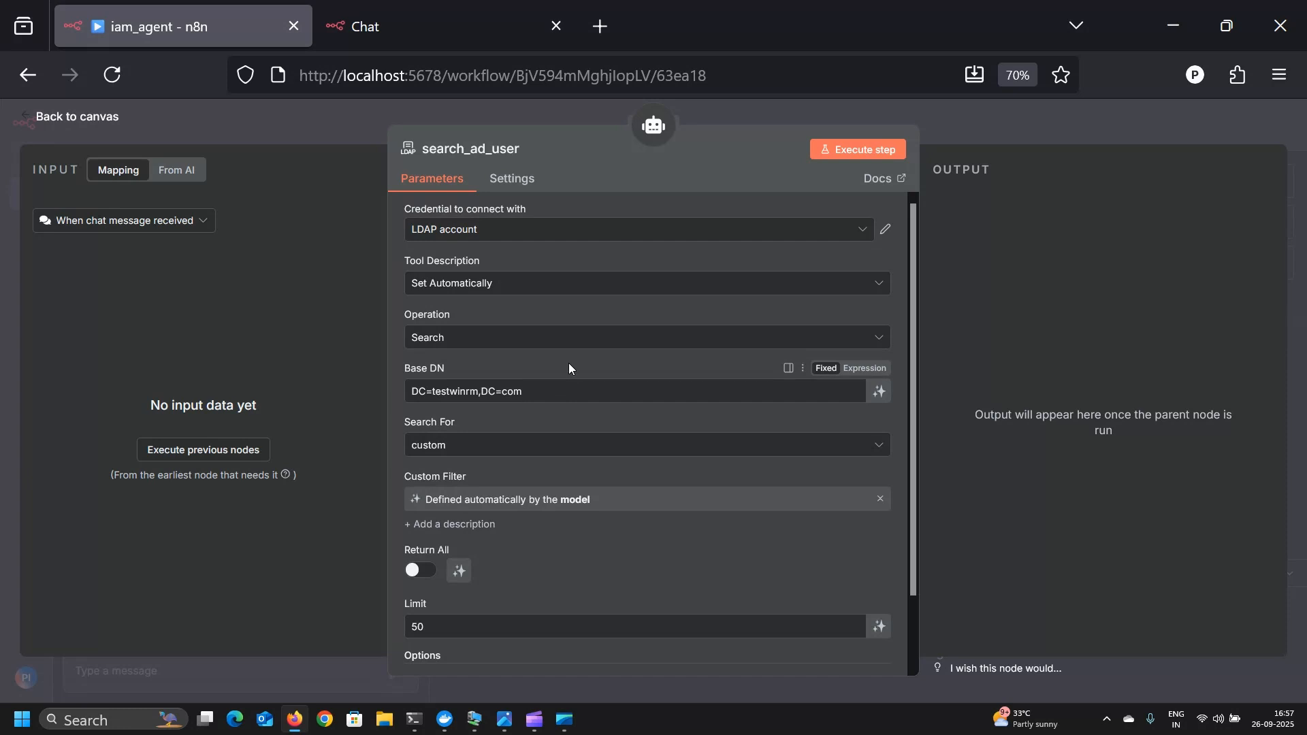
scroll(657, 477, "down", 1)
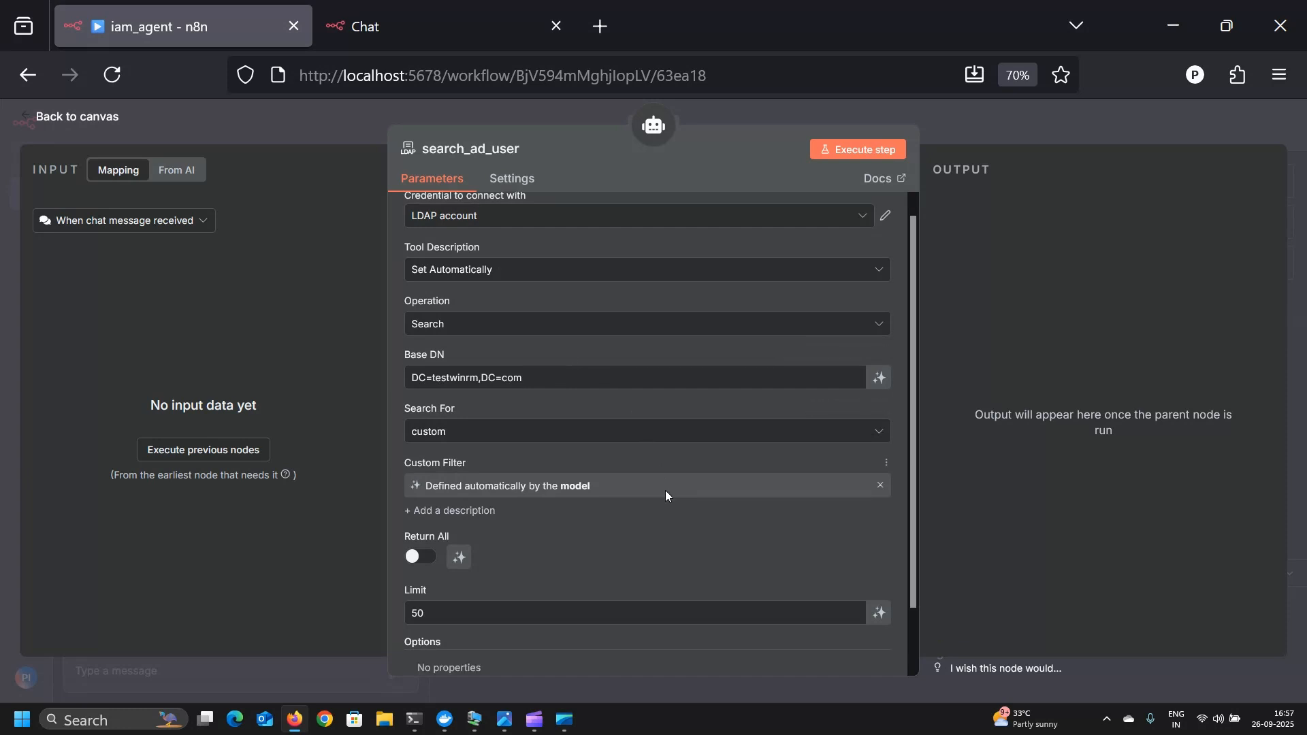
scroll(664, 490, "down", 2)
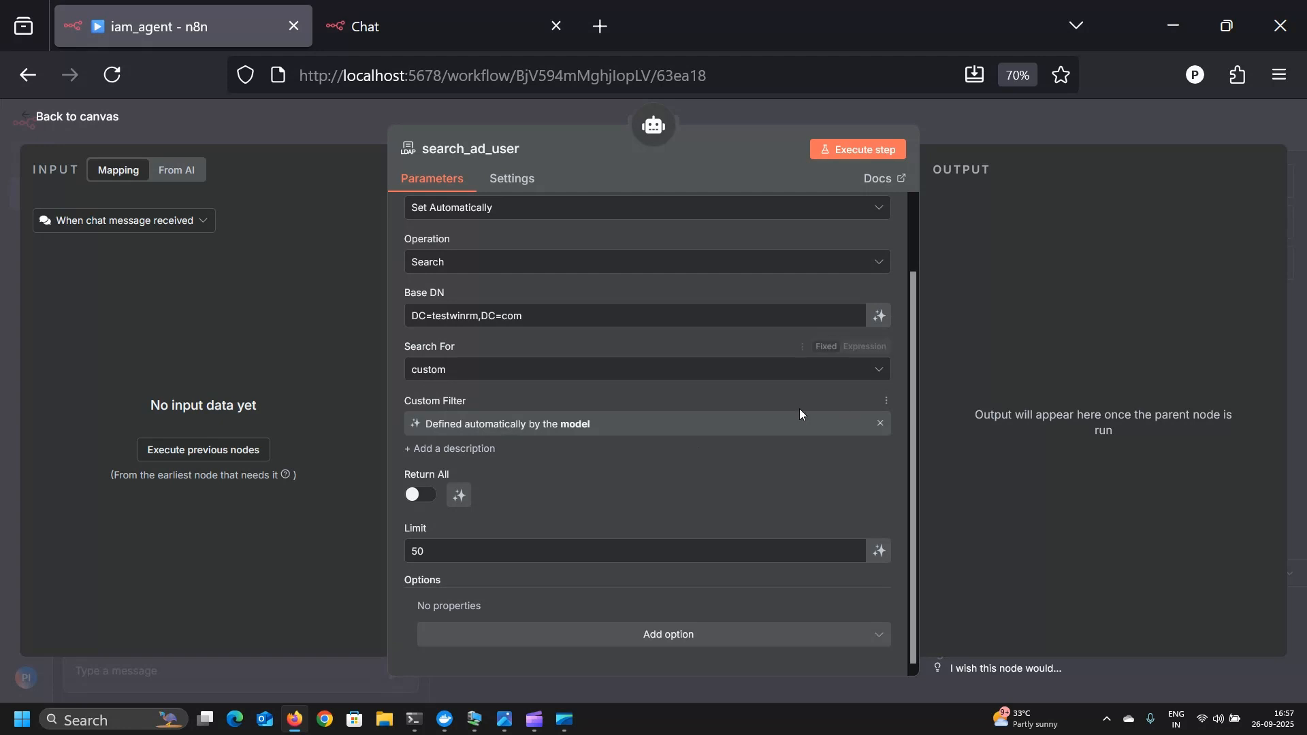
left_click(93, 129)
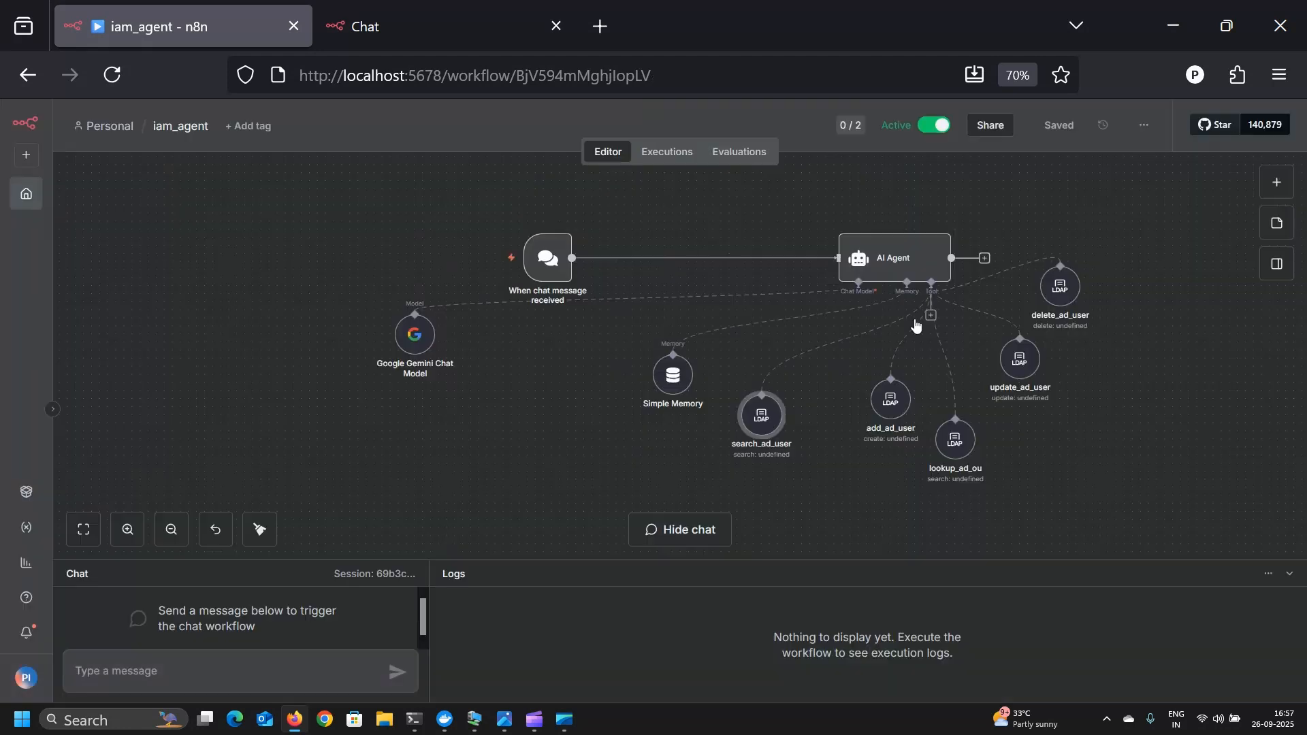
left_click(896, 421)
double_click(896, 421)
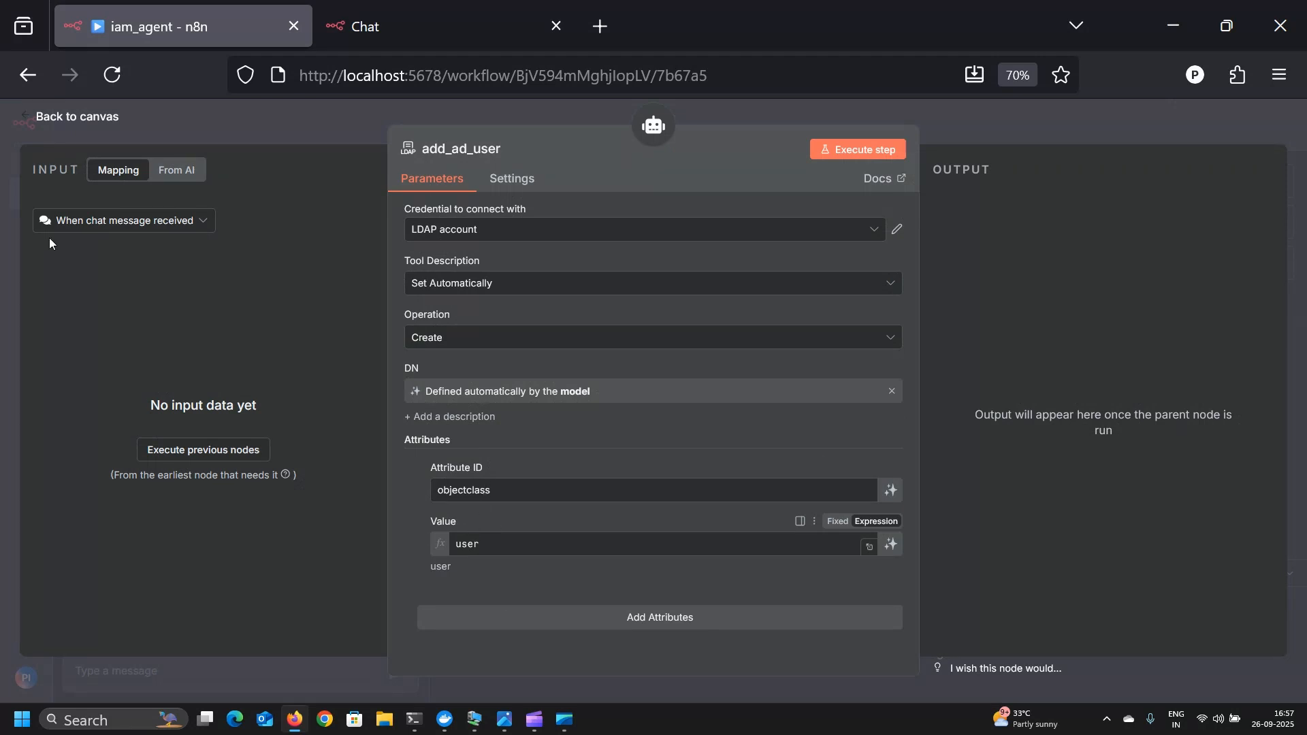
left_click(77, 117)
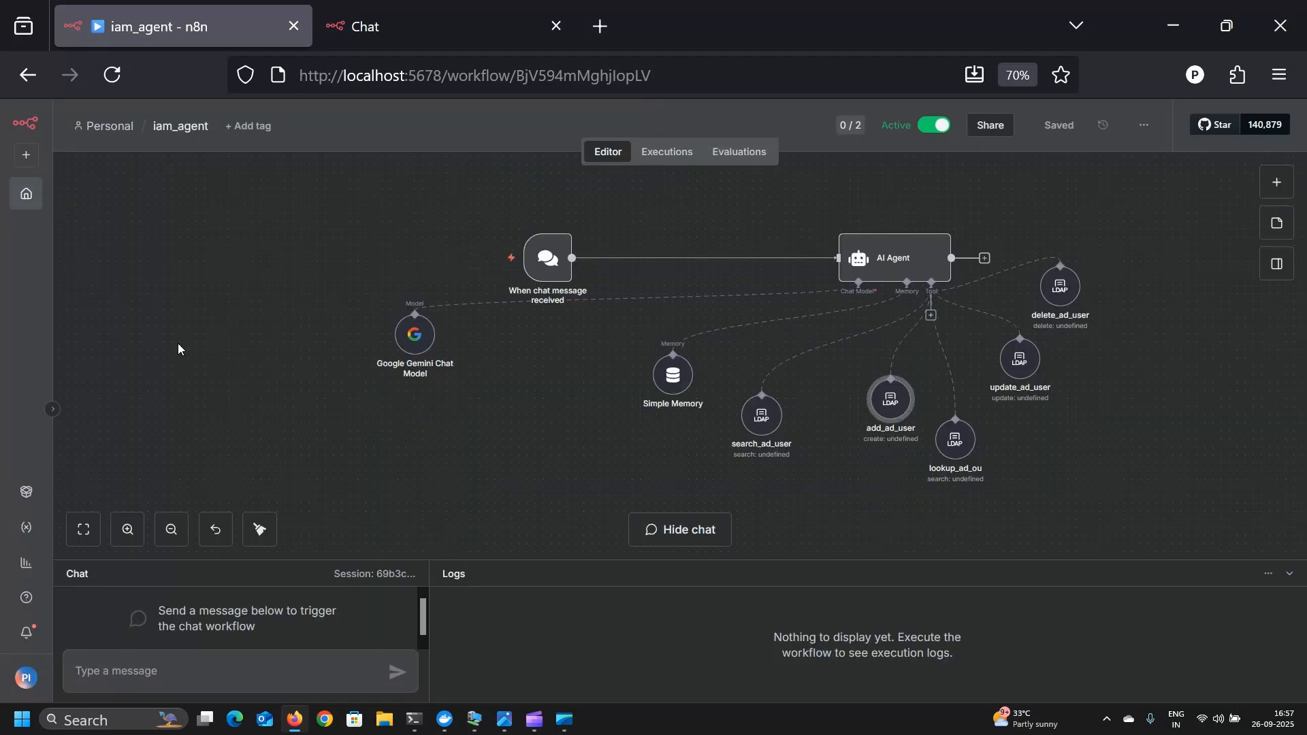